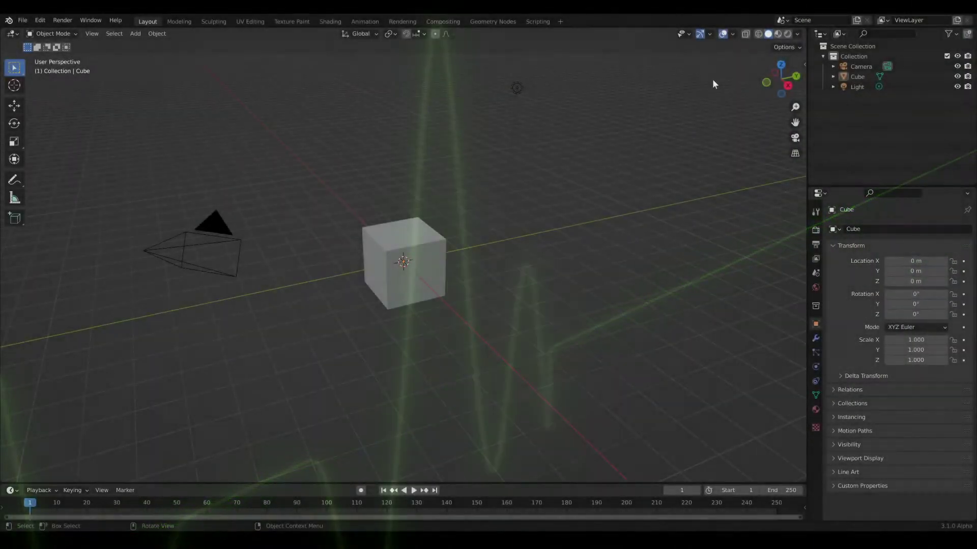
Split the 3D viewport in two, switch the new area to the Geometry Node Editor and create a node tree for the cube.
drag(804, 30, 311, 55)
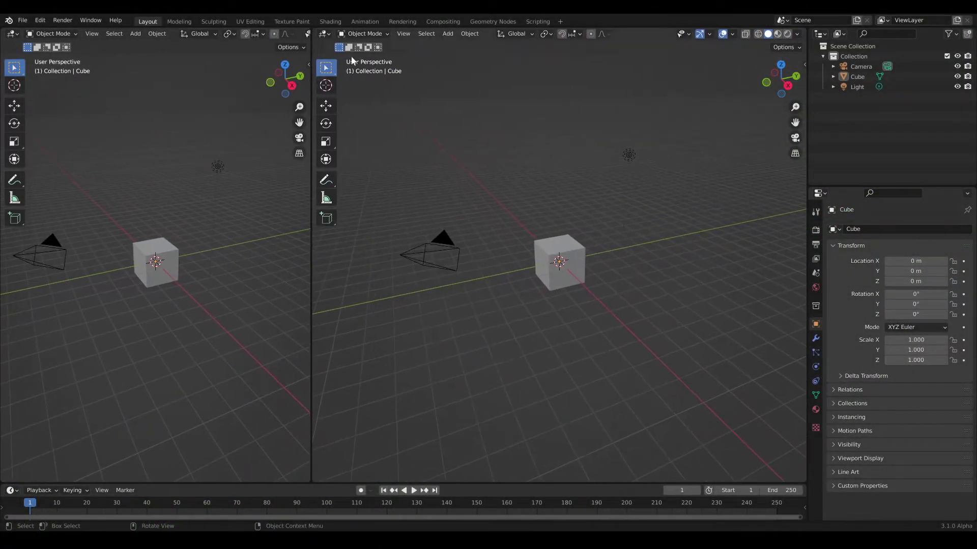
click(325, 34)
click(356, 121)
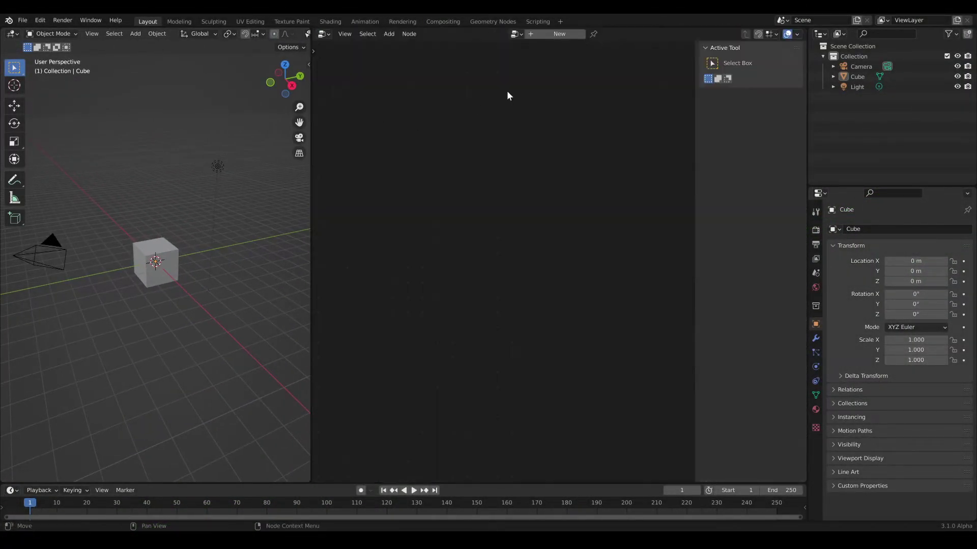
click(550, 41)
Add a Grid node, connect its Mesh output to the Group Output and space the nodes apart.
key(shift+a)
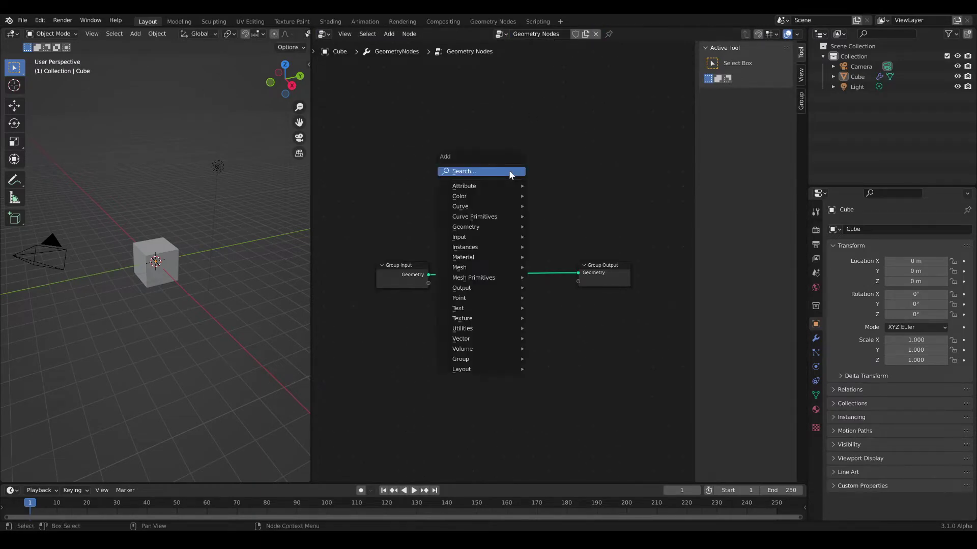
text(grid)
key(Return)
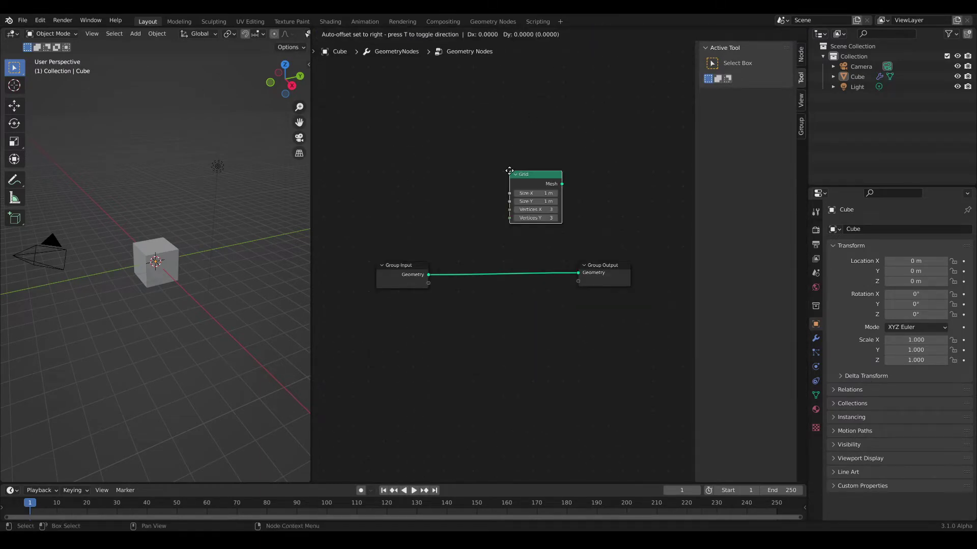
click(449, 205)
drag(502, 218, 578, 274)
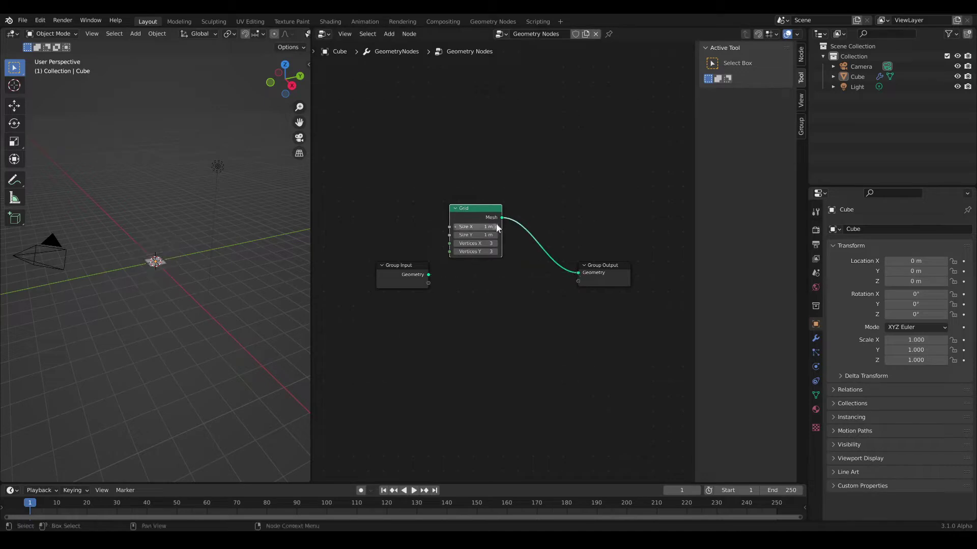
drag(411, 271, 381, 183)
drag(481, 208, 420, 257)
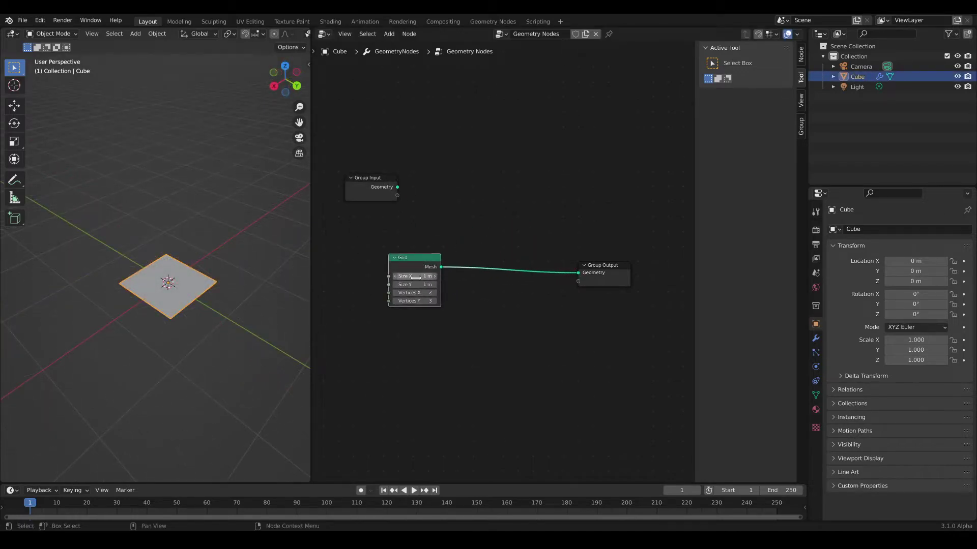
Set the Grid node's Size X to 6.2 m and Size Y to 0.006 m.
click(417, 276)
text(6.2)
key(Tab)
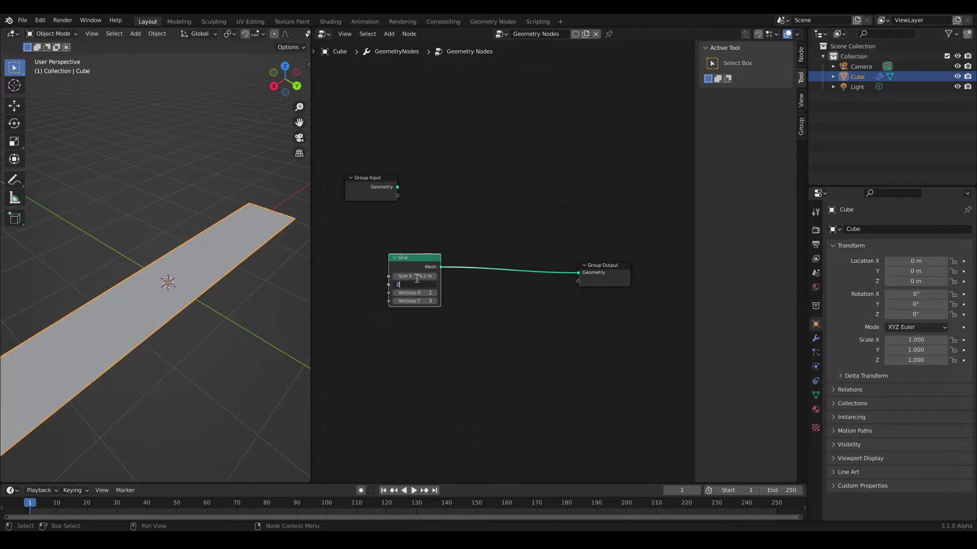
text(.006)
key(Return)
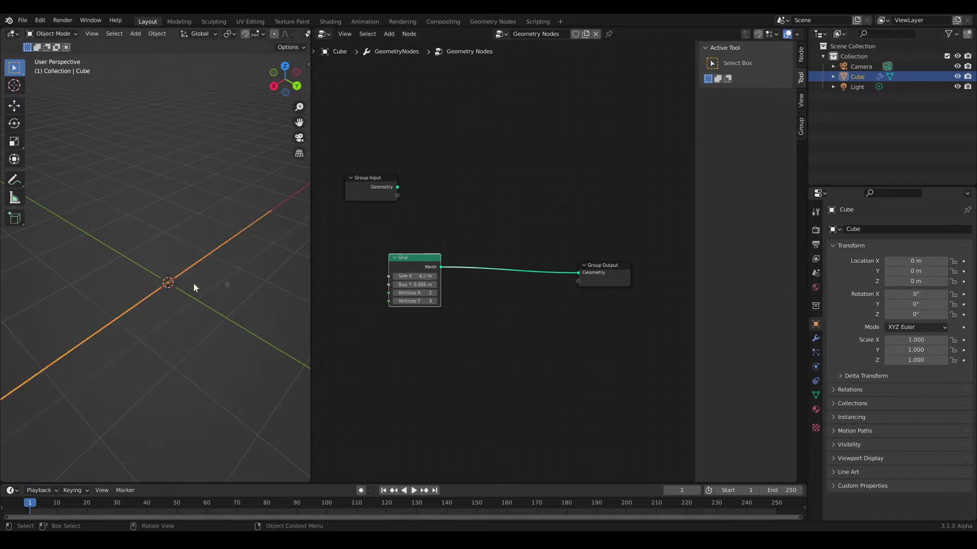
Set the Grid node's Vertices X to 1000 and Vertices Y to 2.
middle_drag(193, 283, 267, 280)
click(417, 292)
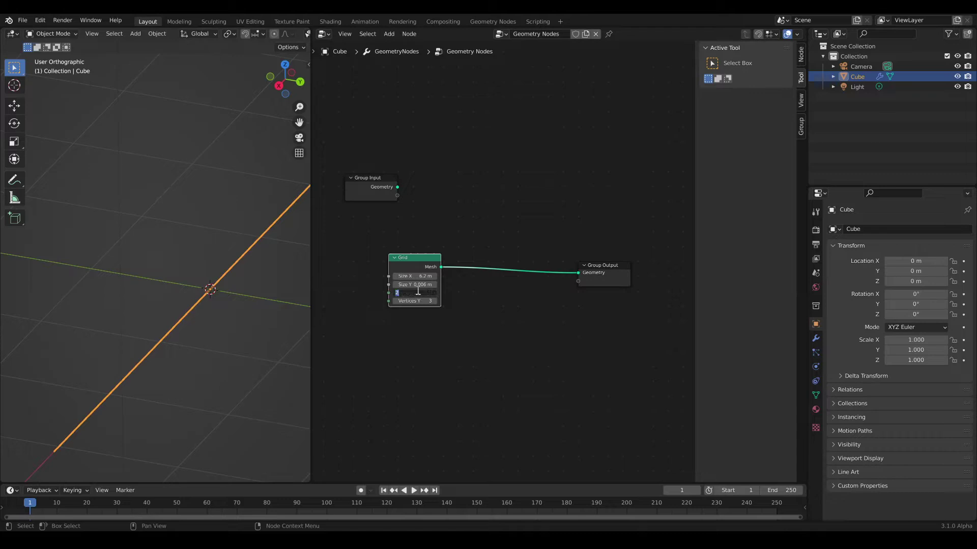
key(Tab)
text(2)
key(Return)
scroll(236, 222, up, 4)
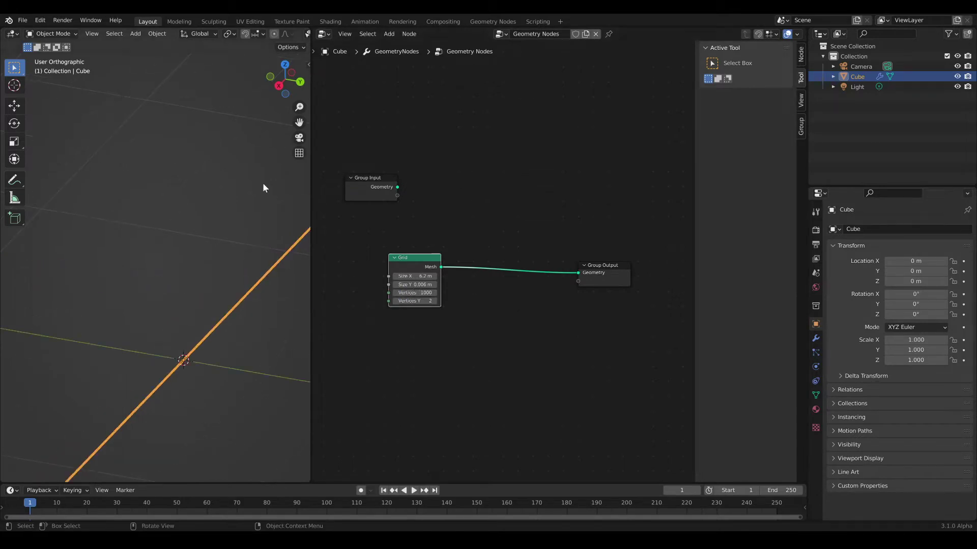
scroll(272, 34, down, 6)
click(263, 34)
shift+middle_drag(239, 303, 206, 257)
scroll(206, 256, up, 5)
shift+middle_drag(275, 273, 248, 225)
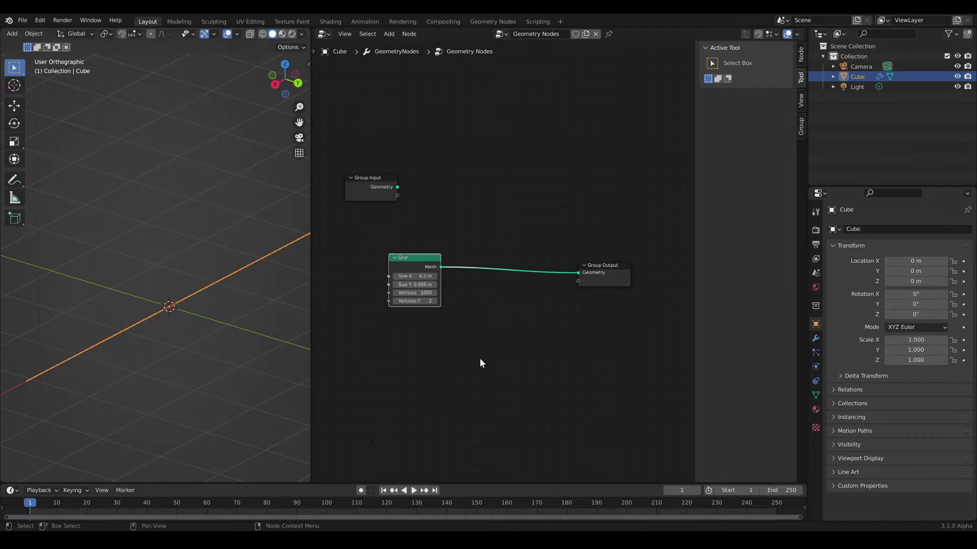
Insert a Set Position node on the link between the Grid and Group Output nodes.
key(shift+a)
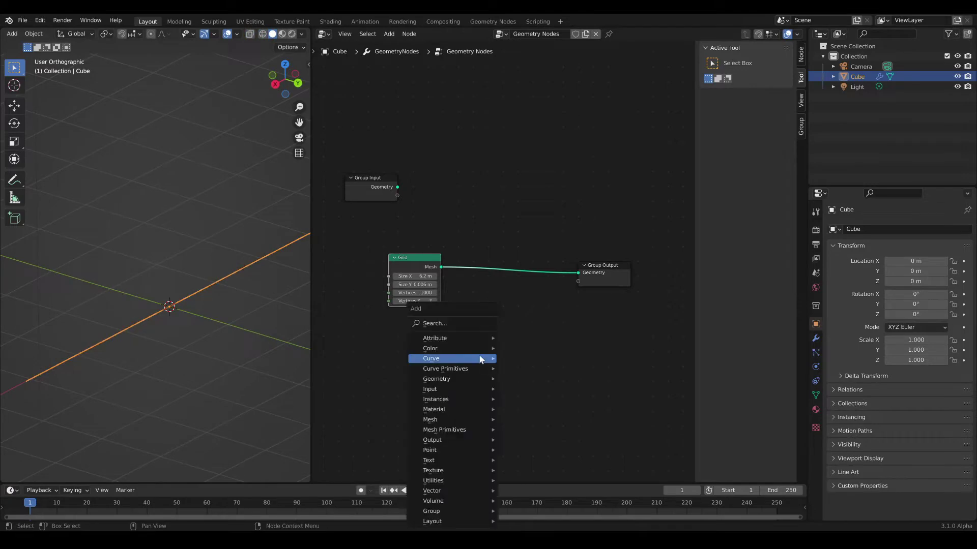
click(463, 322)
text(set posit)
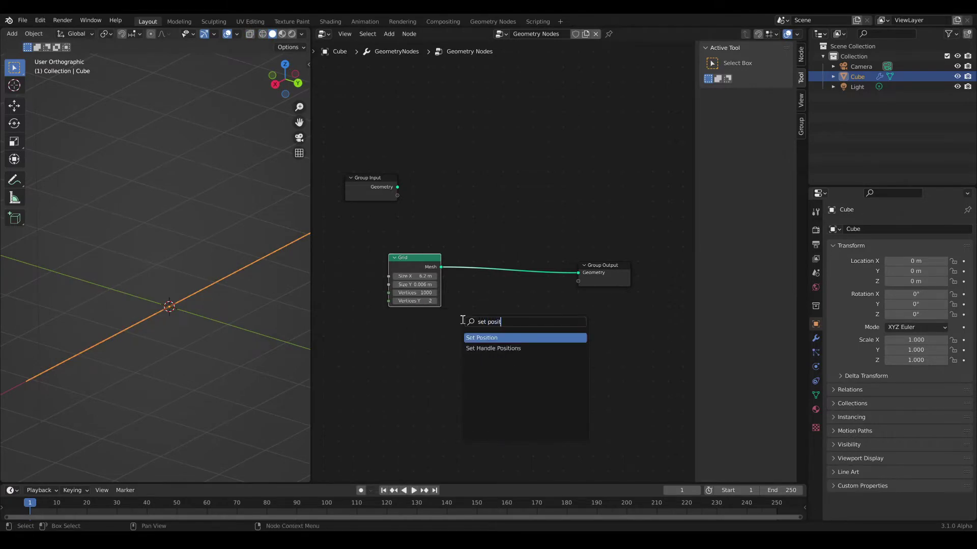
key(Return)
click(512, 252)
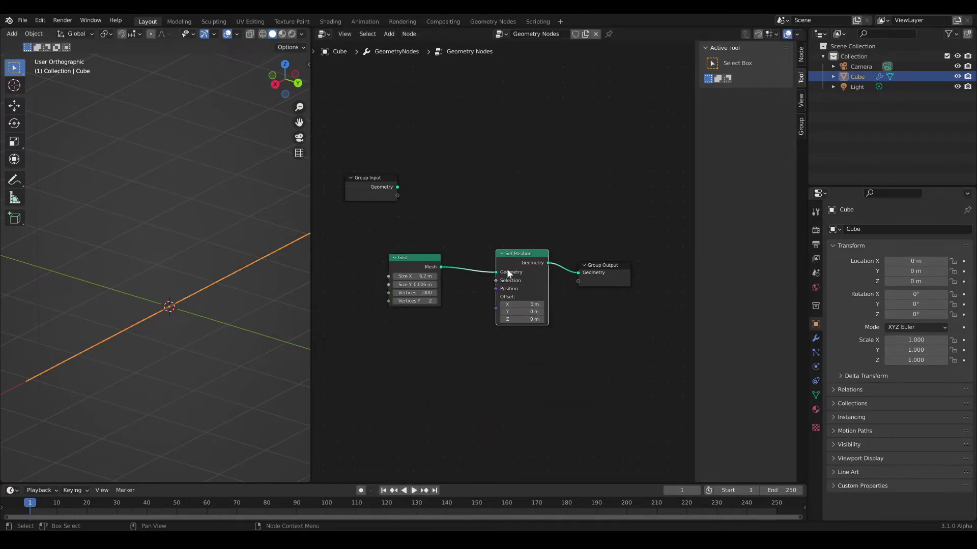
middle_drag(460, 334, 511, 283)
key(g)
click(600, 248)
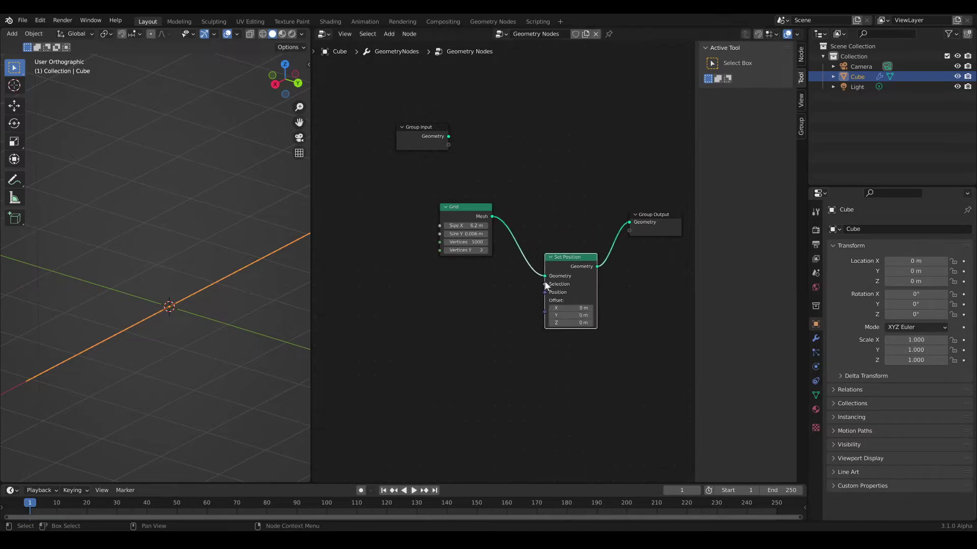
Add a Position input node to the left of the Grid and Set Position nodes.
middle_drag(377, 307, 447, 287)
scroll(447, 287, down, 2)
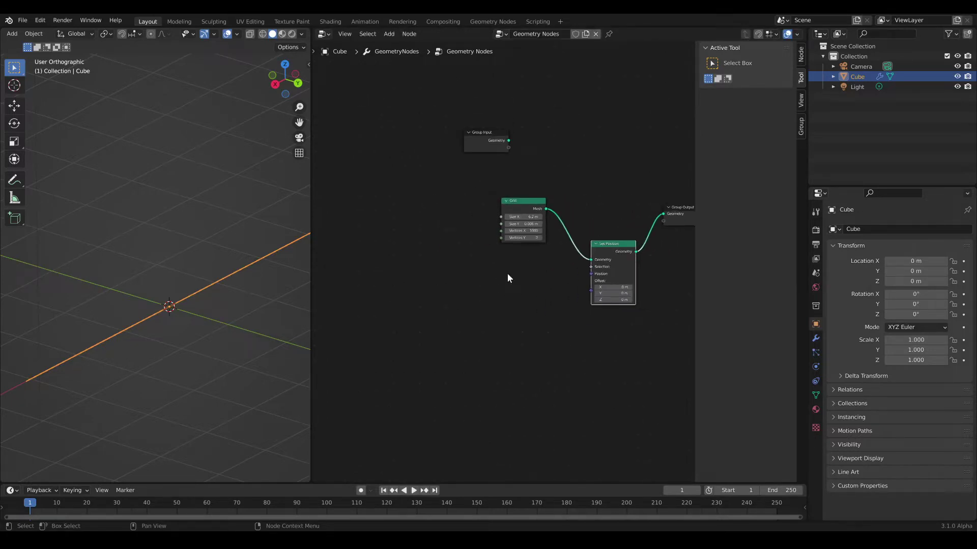
key(shift+a)
text(positio)
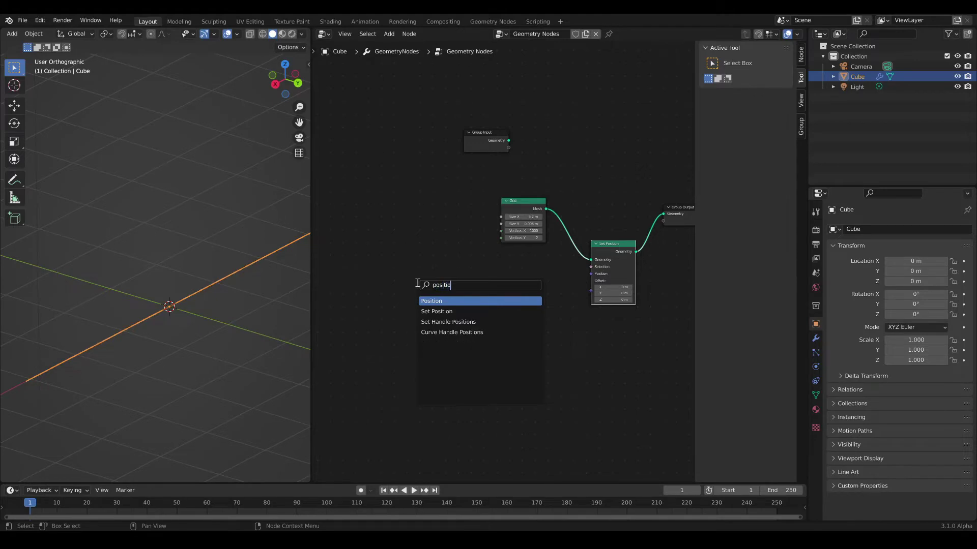
key(Return)
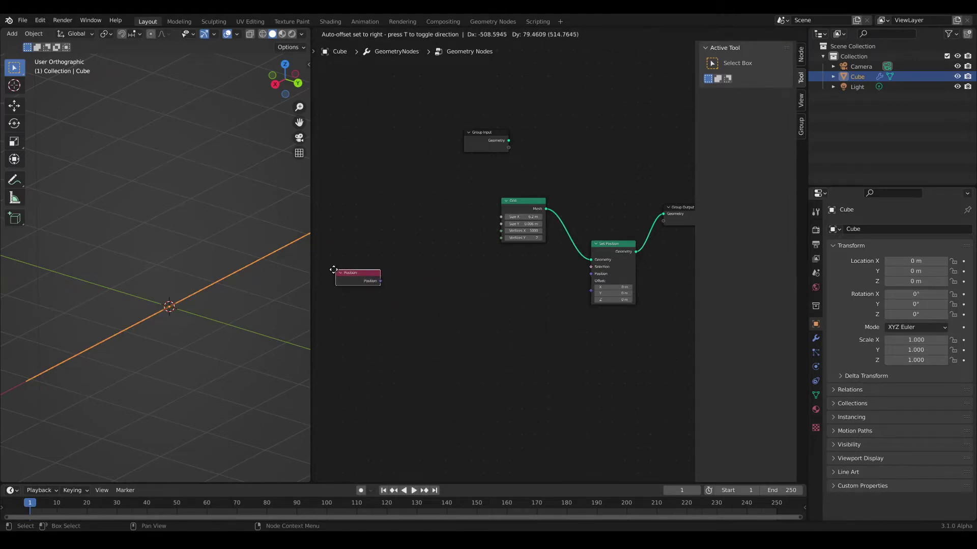
click(331, 269)
Add a Separate XYZ node and feed the Position node's output into its Vector input.
scroll(426, 321, down, 2)
key(shift+a)
text(ssep)
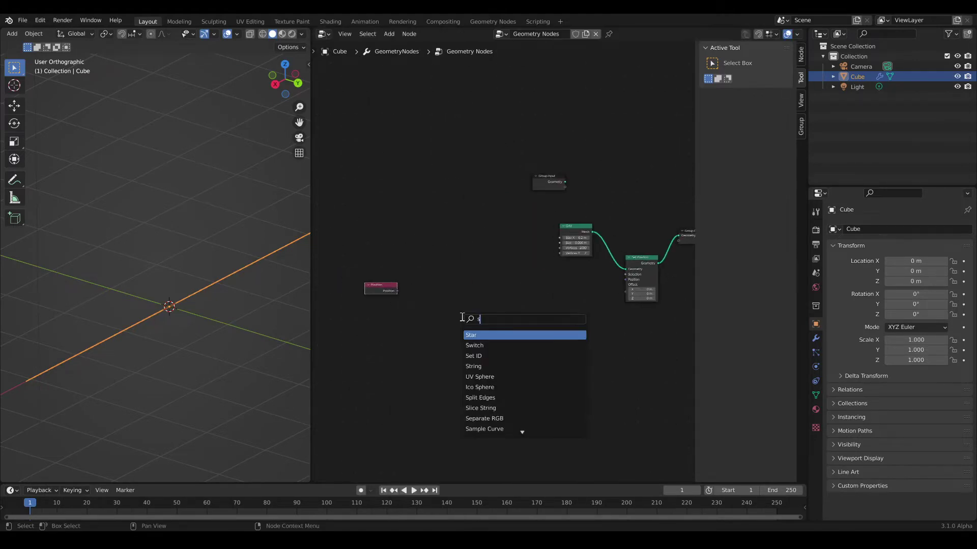
key(Return)
click(414, 268)
drag(398, 291, 413, 292)
Add a Combine XYZ node and connect its Vector output to the Position input of Set Position.
key(shift+a)
text(scombine)
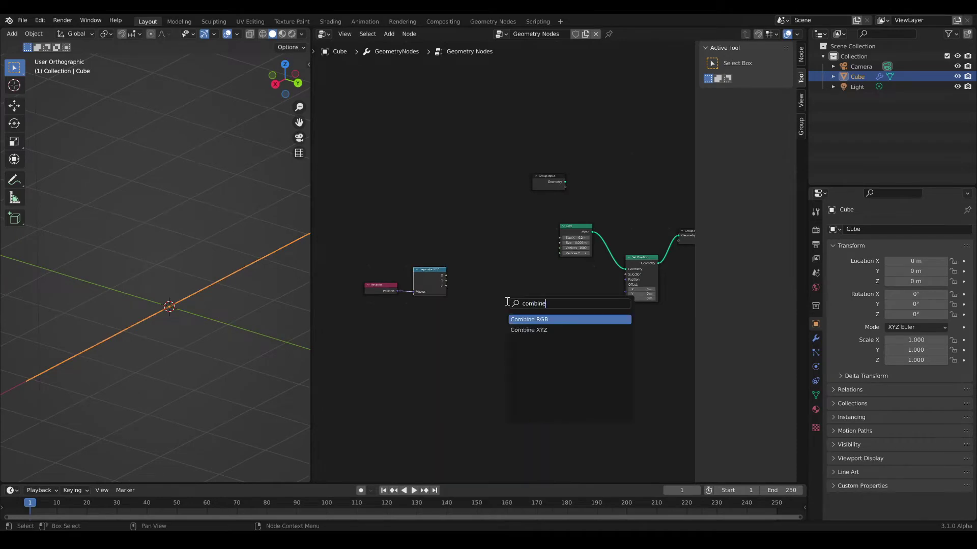
key(Down)
key(Return)
click(529, 263)
middle_drag(638, 203, 618, 203)
drag(534, 272, 605, 283)
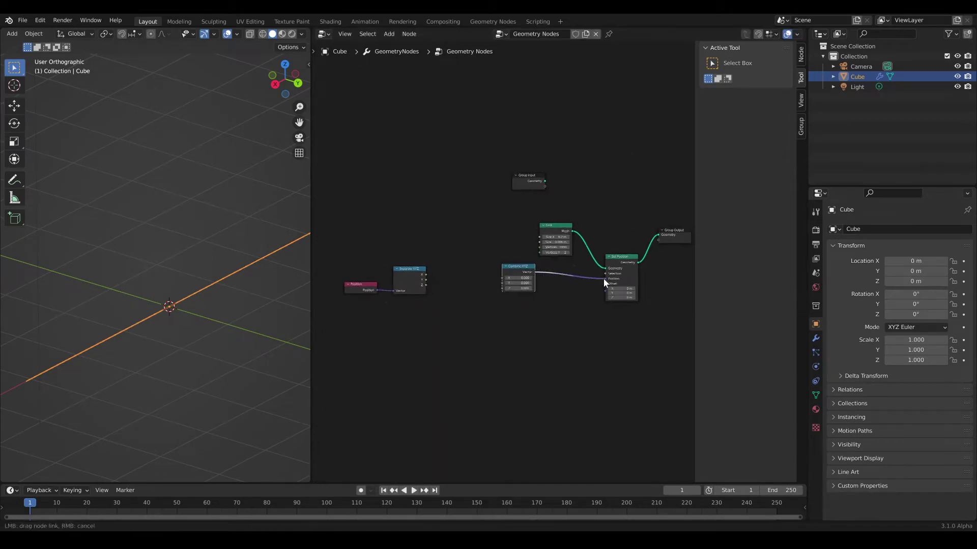
Connect the X, Y and Z outputs of Separate XYZ to the matching inputs of Combine XYZ.
scroll(442, 275, up, 3)
drag(417, 272, 548, 286)
drag(417, 290, 549, 295)
Add a Noise Texture node below the Separate XYZ node.
scroll(534, 354, down, 2)
middle_drag(465, 346, 508, 294)
key(shift+a)
text(s)
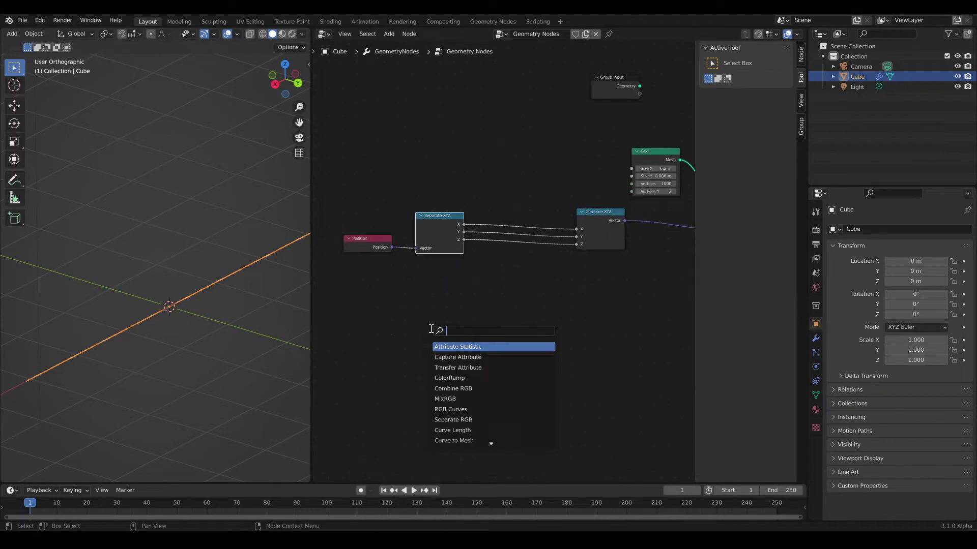
text(noise)
key(Down)
key(Return)
click(416, 288)
Add a ColorRamp node beside the Noise Texture and connect the noise Fac output to its Fac input.
key(shift+a)
text(color ramp)
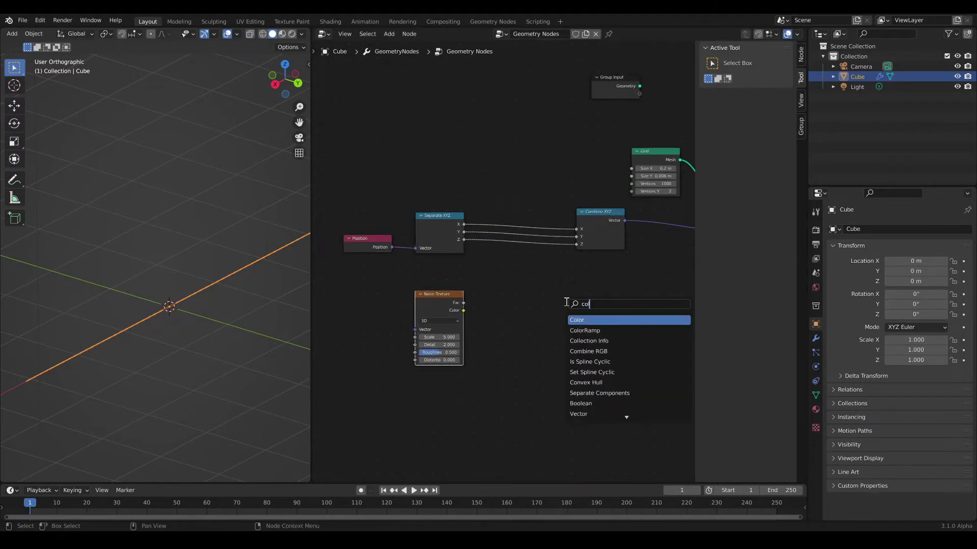
key(Return)
click(527, 318)
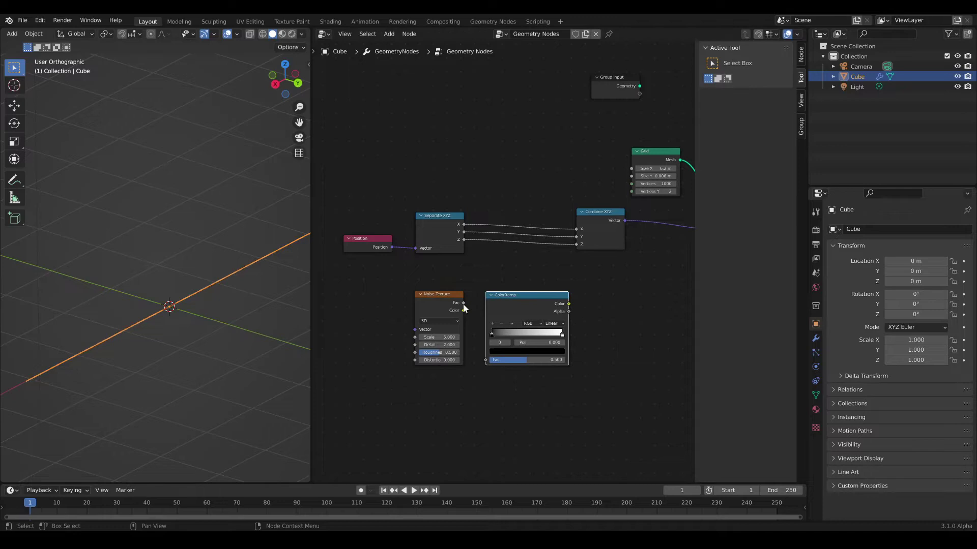
drag(464, 303, 485, 359)
Add a Math node set to Add after the ColorRamp and link the ramp's Color output to its second Value.
middle_drag(484, 359, 430, 366)
key(shift+a)
text(mul)
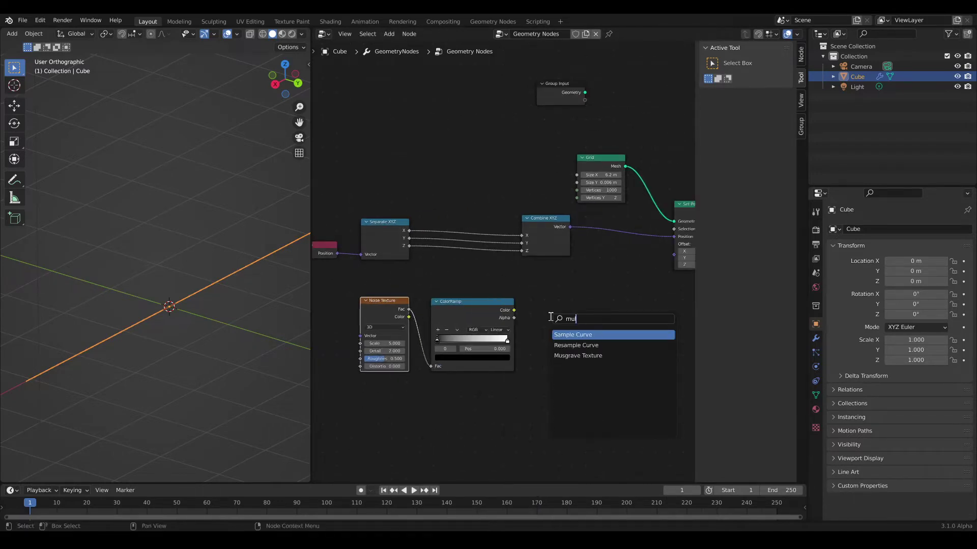
text(tip)
key(BackSpace)
key(BackSpace)
key(BackSpace)
key(BackSpace)
key(BackSpace)
key(BackSpace)
text(math)
key(Return)
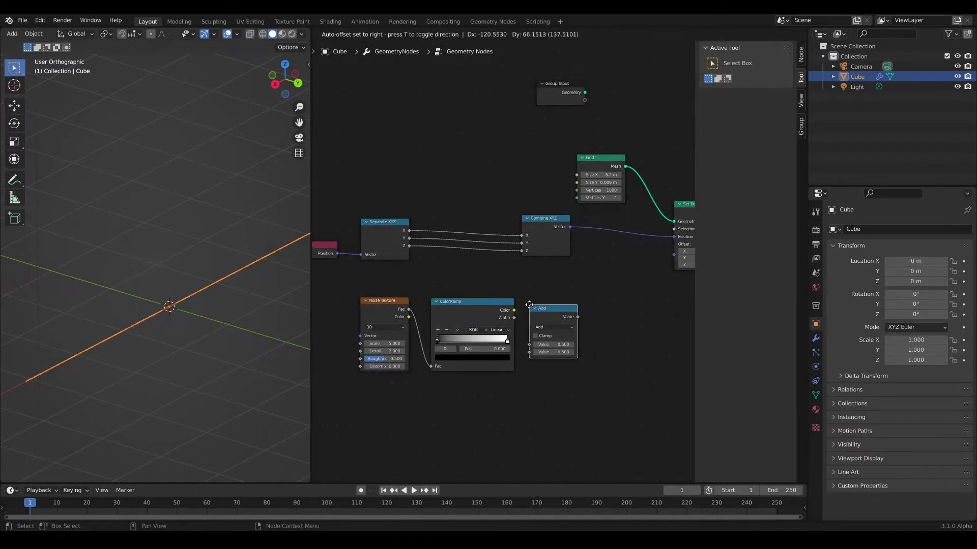
click(529, 305)
drag(514, 311, 530, 353)
key(g)
click(539, 349)
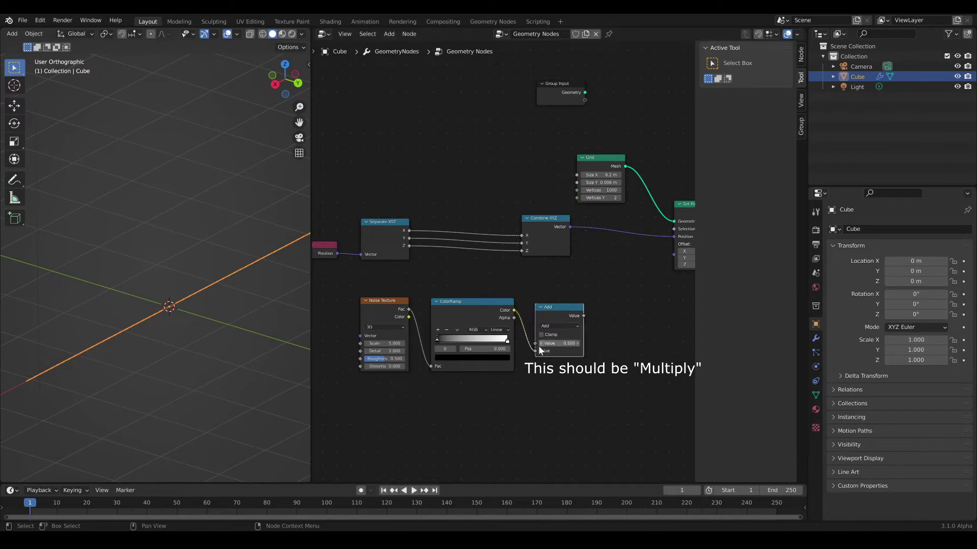
Set the Math node's first value to 1.1 and shift the Noise Texture, ColorRamp and Math nodes to the left.
click(563, 343)
text(1.1)
key(Return)
middle_drag(355, 401, 421, 402)
drag(421, 401, 661, 308)
key(g)
click(584, 310)
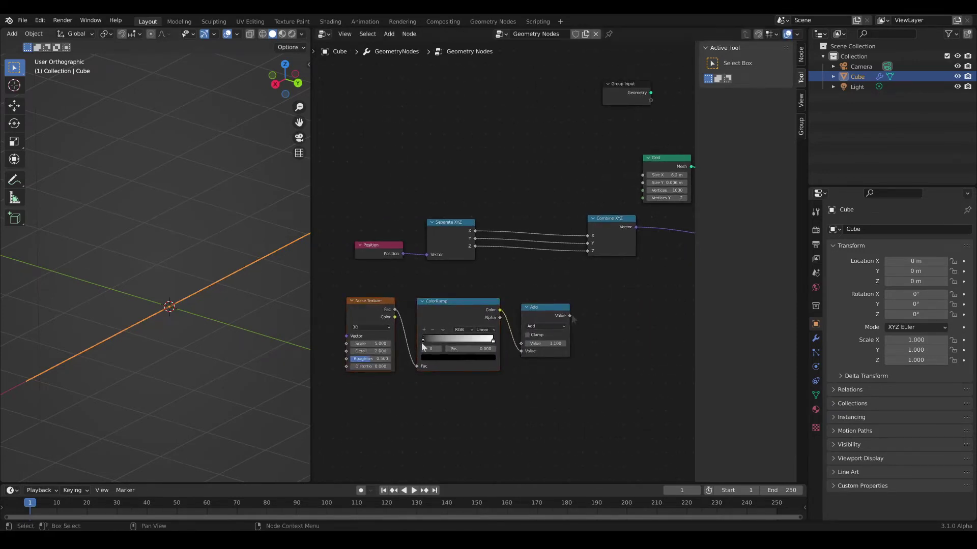
Set the ColorRamp's black stop position to 0.1 and its white stop position to 0.9.
drag(422, 341, 426, 340)
click(480, 350)
text(.1)
key(Return)
click(492, 340)
click(485, 348)
text(.9)
key(Return)
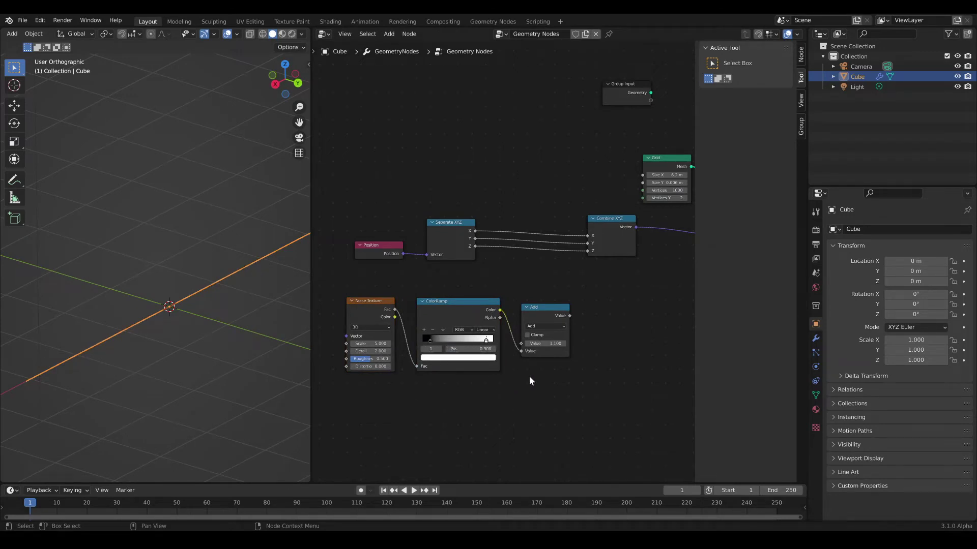
Insert a Vector Math Add node on the Z link between Separate XYZ and Combine XYZ.
key(shift+a)
text(svector math)
key(Return)
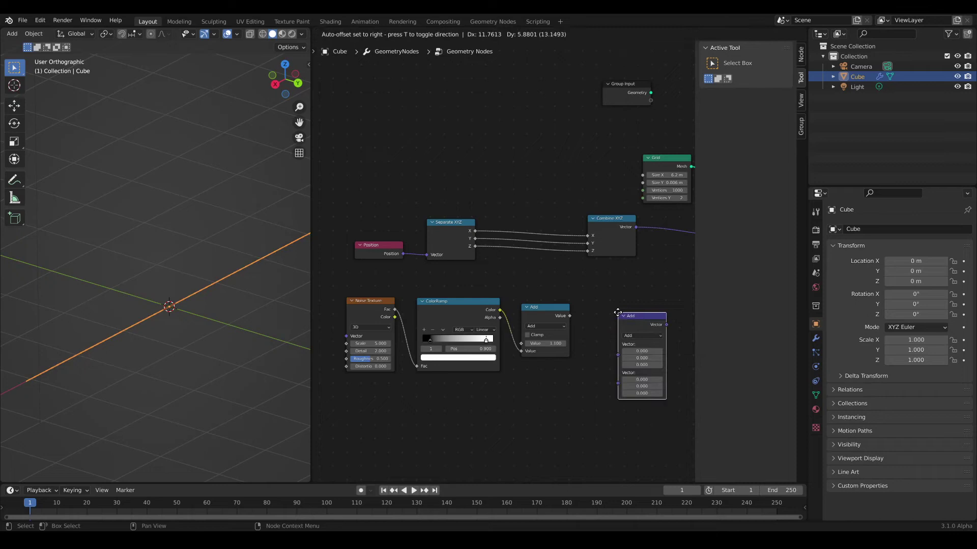
click(511, 248)
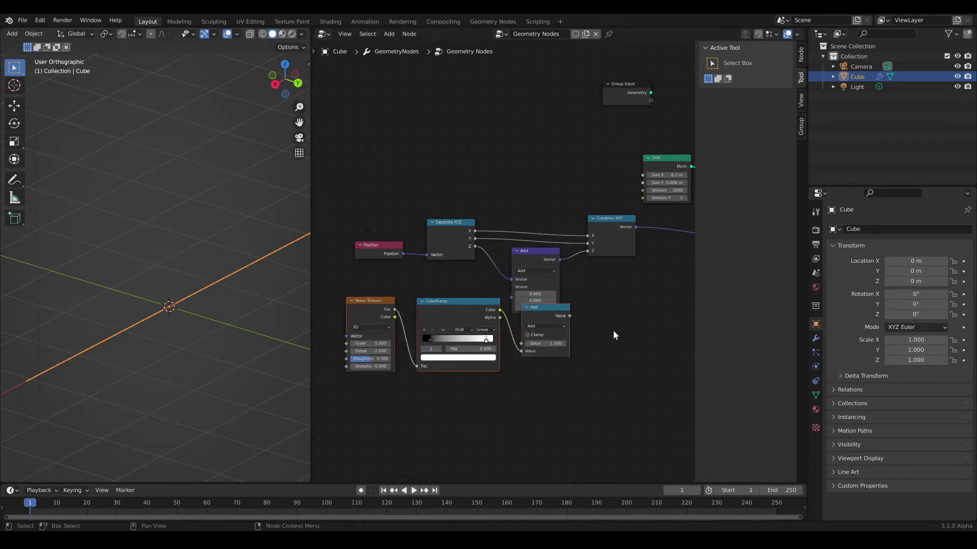
Move the noise node chain clear of the Vector Math node and connect the Math Value output to its second Vector input.
key(g)
click(544, 324)
click(529, 332)
middle_drag(510, 339, 540, 344)
scroll(540, 344, up, 2)
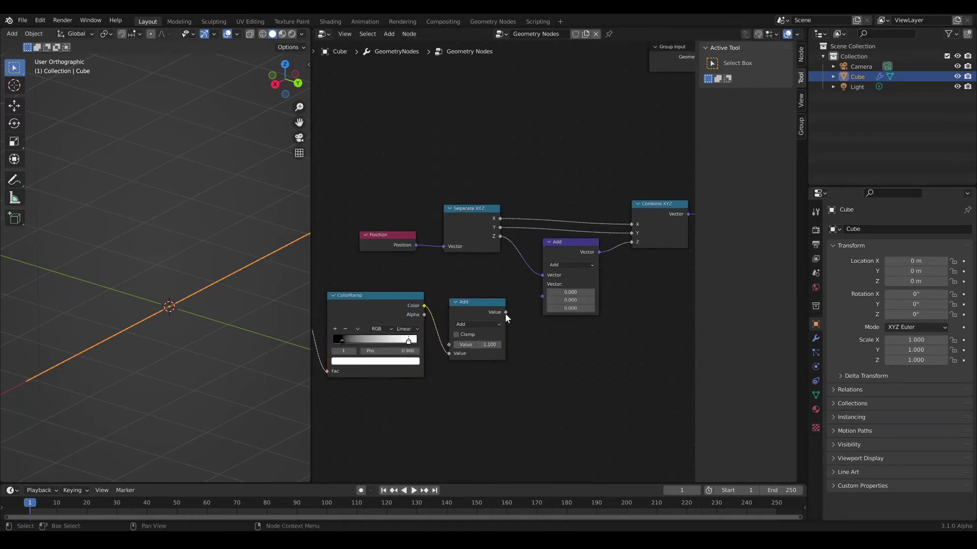
drag(505, 312, 542, 296)
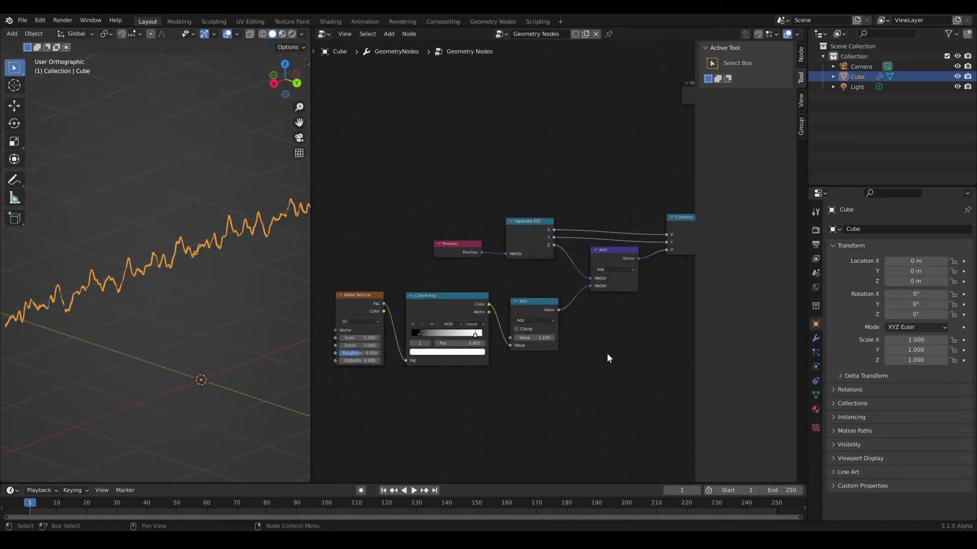
Add a Vector Rotate node with a 45° angle before the Noise Texture and connect its Vector output to the texture's Vector input.
key(shift+a)
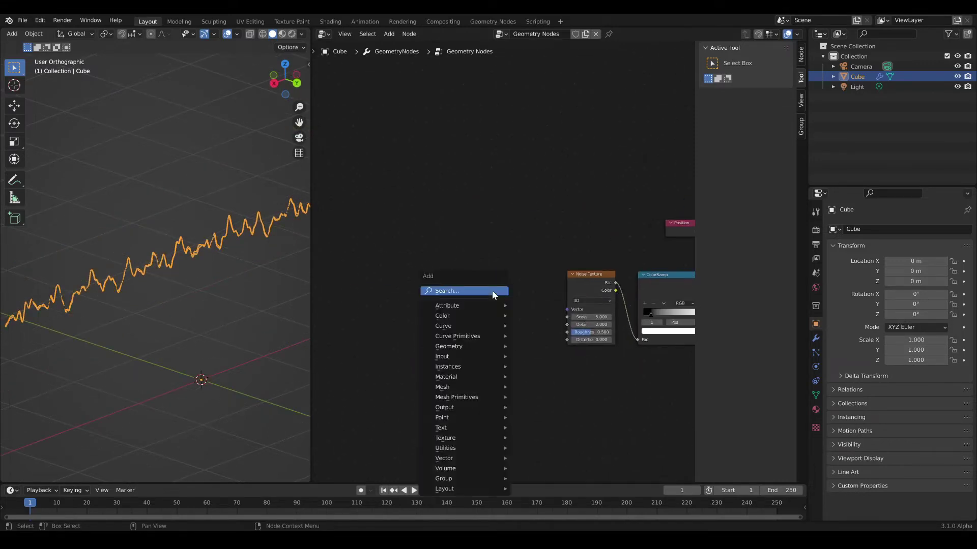
text(rotate)
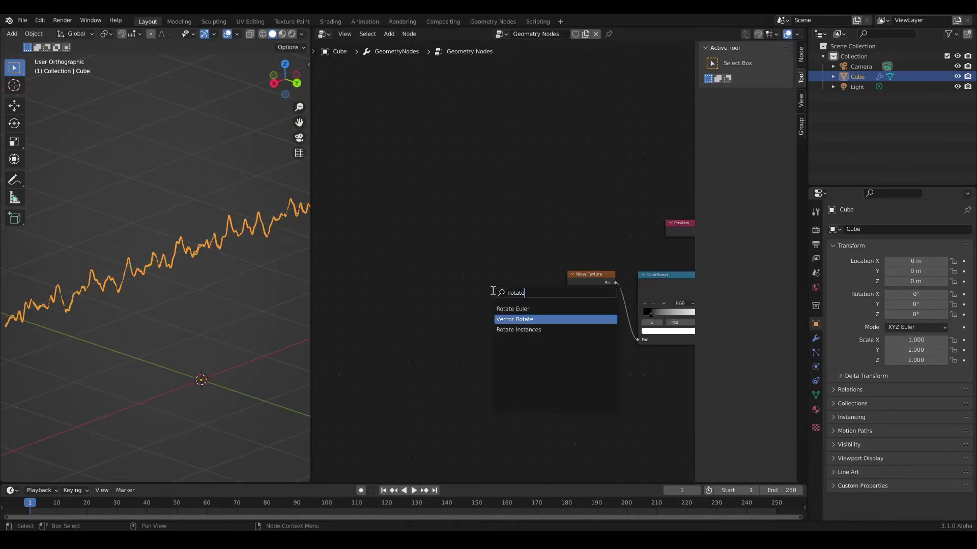
key(Return)
click(493, 291)
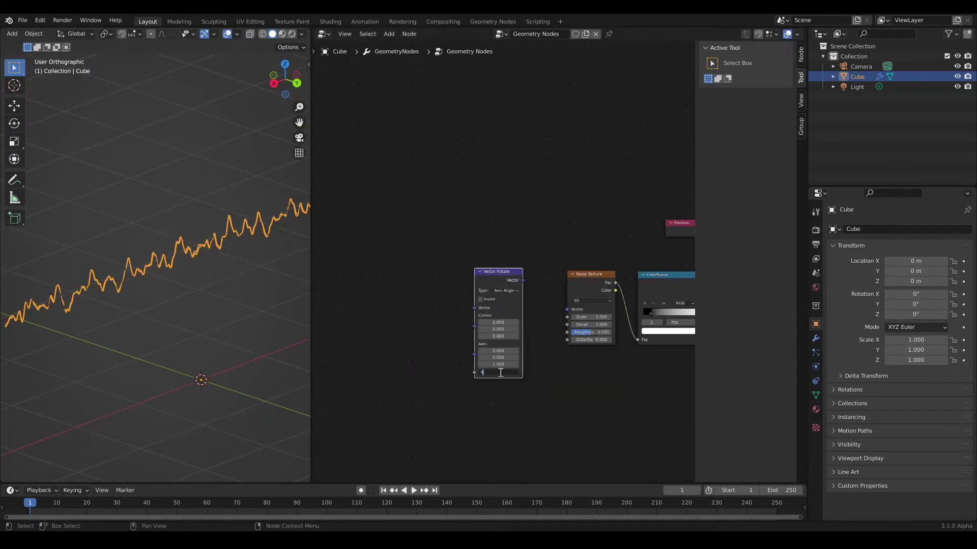
drag(522, 280, 567, 309)
Add a Vector Math node in front of the Vector Rotate node.
middle_drag(366, 289, 441, 281)
key(shift+a)
click(443, 284)
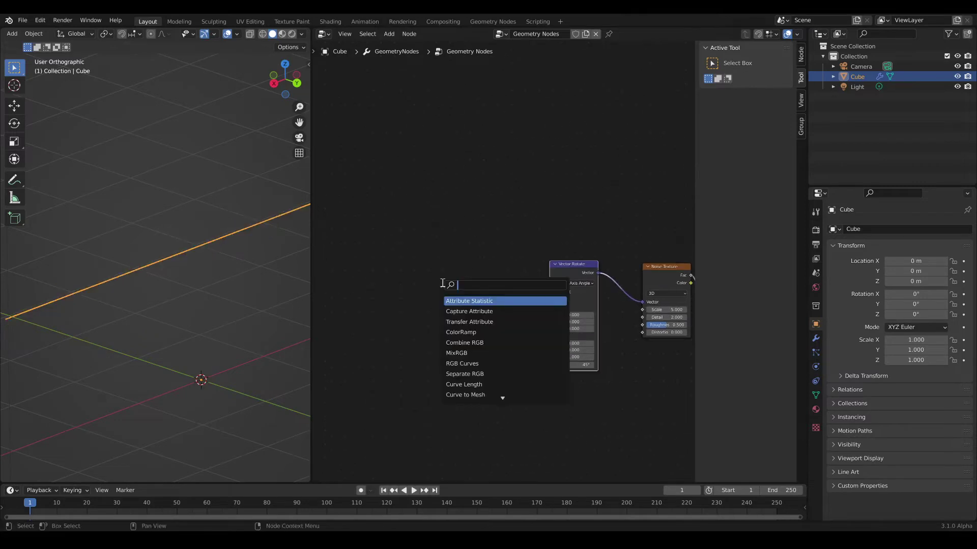
text(vector ma)
key(Return)
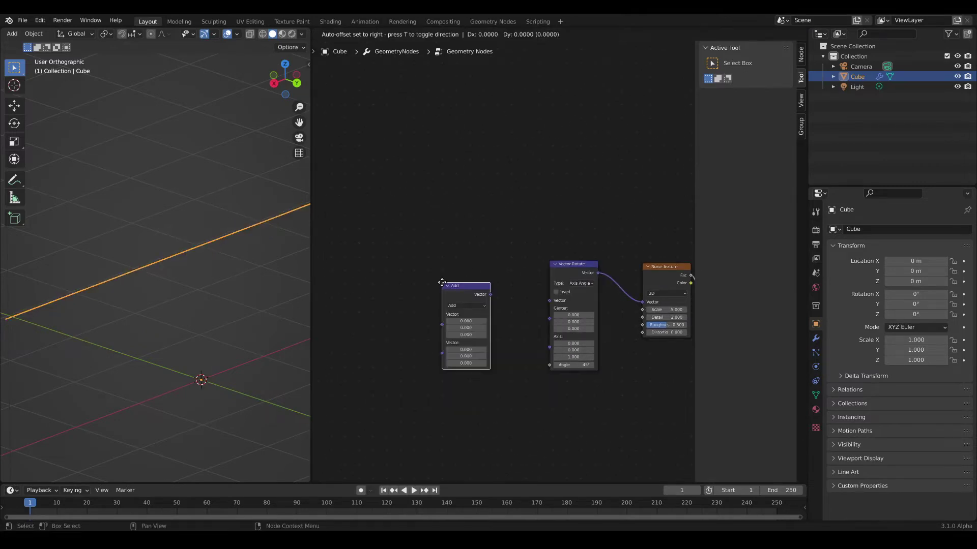
click(468, 278)
Duplicate the Vector Math node as a Multiply and chain it through the Add node into Vector Rotate's Vector input.
key(shift+d)
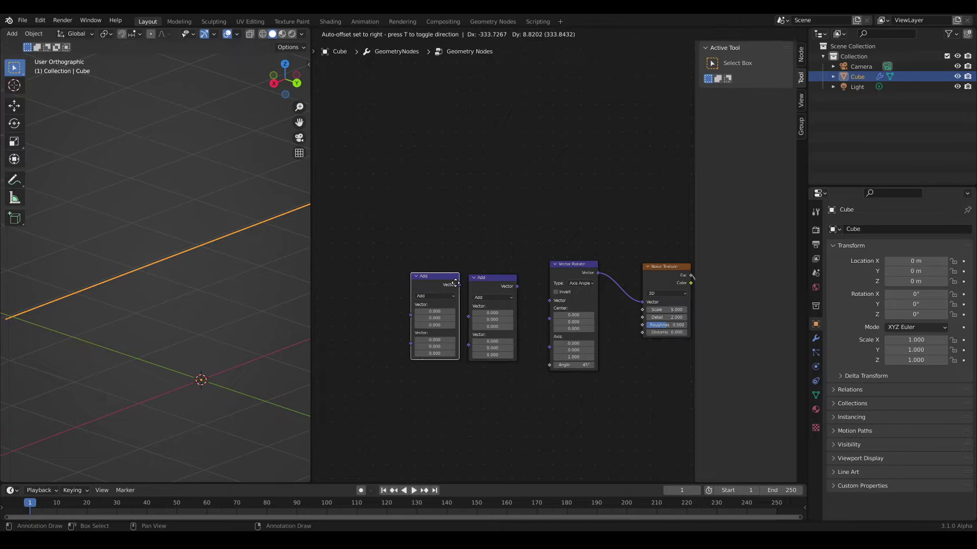
click(428, 281)
click(435, 295)
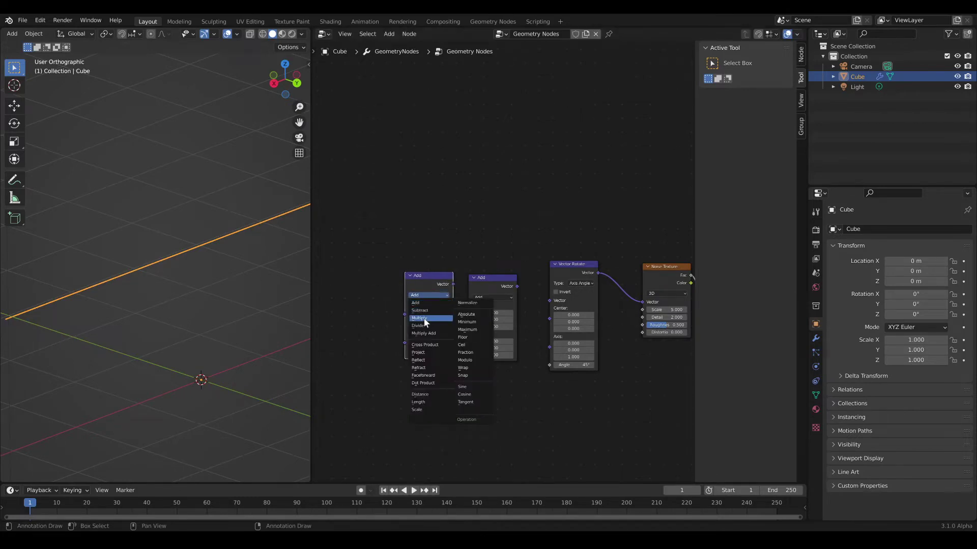
click(421, 318)
drag(453, 285, 468, 316)
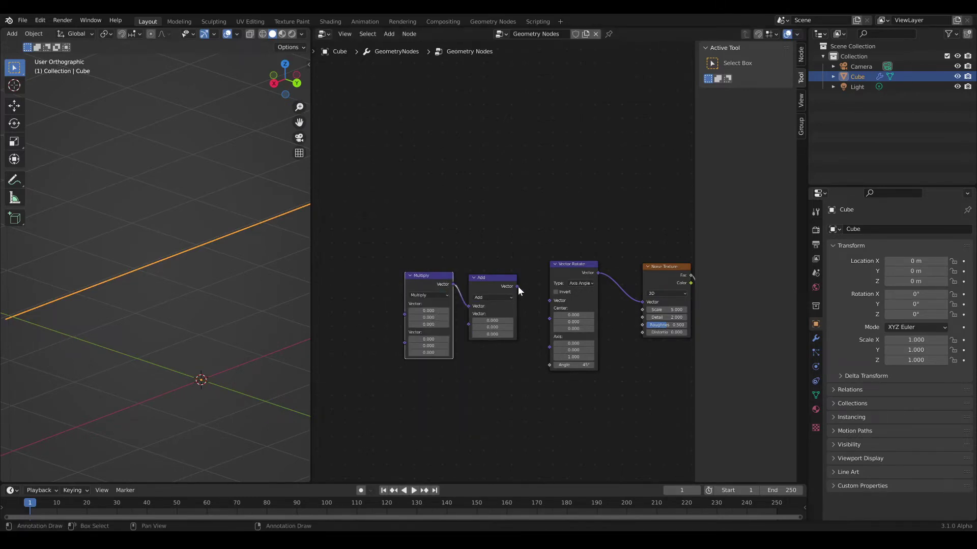
drag(517, 287, 550, 300)
Connect the Position output to the Multiply node's first Vector input and set its X multiplier to 7.39.
middle_drag(385, 328, 491, 327)
scroll(490, 328, down, 6)
middle_drag(610, 265, 494, 260)
drag(622, 252, 394, 313)
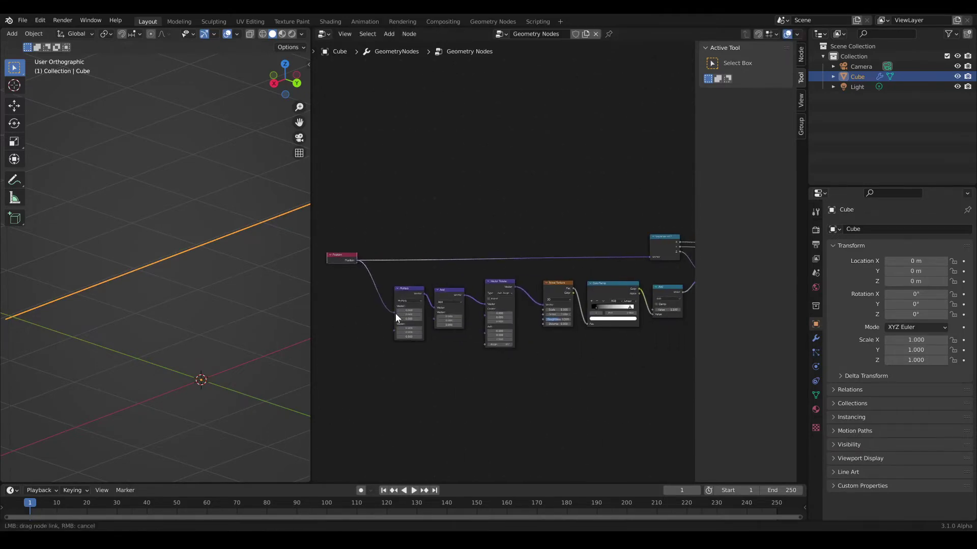
scroll(395, 326, up, 8)
click(500, 277)
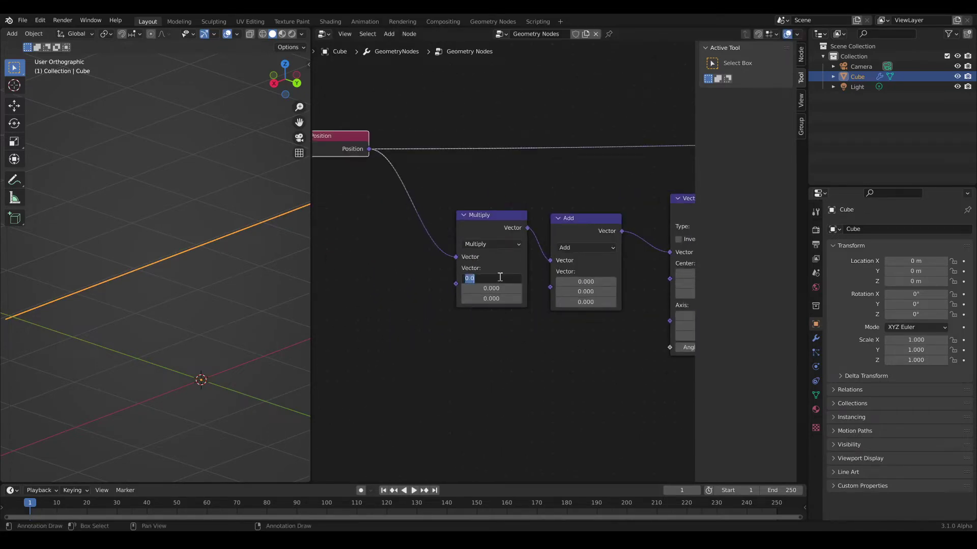
text(7.39)
key(Return)
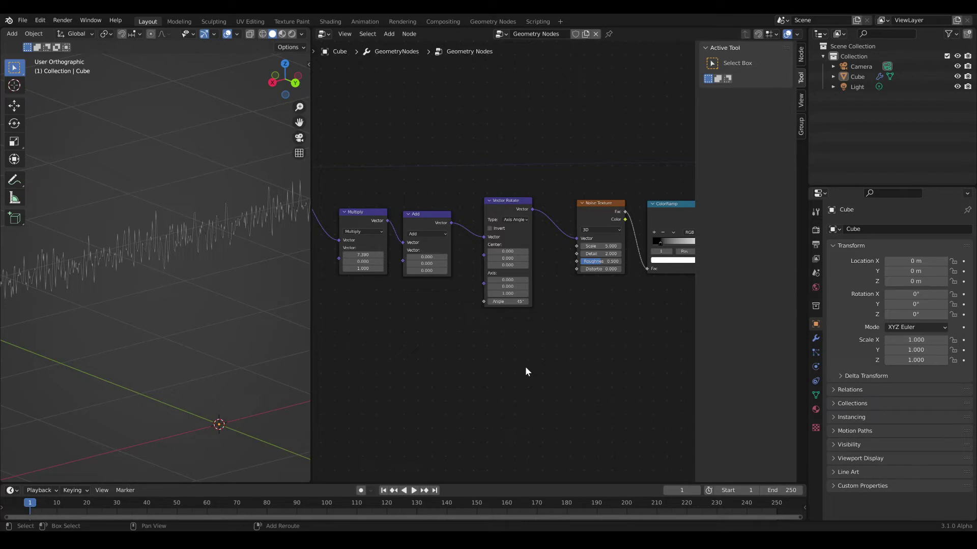
Add a Wave Texture node below the vector node chain.
key(shift+a)
click(528, 324)
text(wave)
key(Return)
click(411, 344)
Add a ColorRamp fed by the Wave Texture's Color output and connect its Color to the Noise Texture's Scale input.
key(shift+a)
click(492, 322)
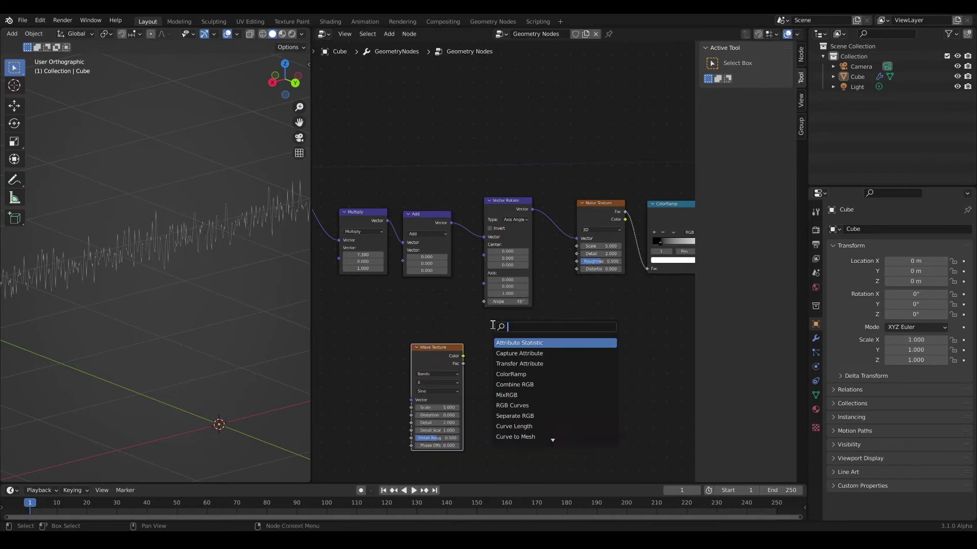
text(color)
key(Return)
click(489, 351)
drag(463, 358, 489, 420)
middle_drag(611, 346, 560, 358)
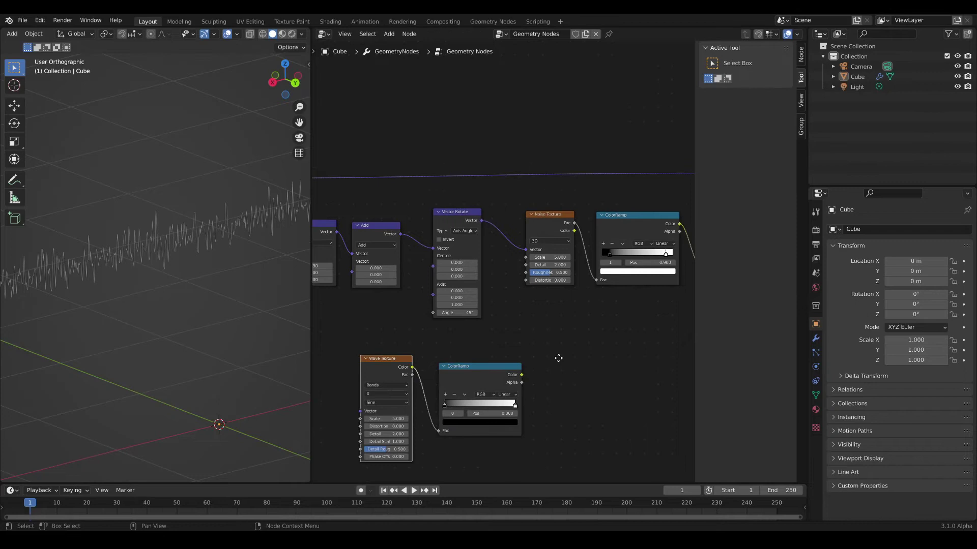
drag(521, 375, 525, 257)
Set the new ColorRamp's interpolation to Constant and its white stop position to 0.88.
click(507, 394)
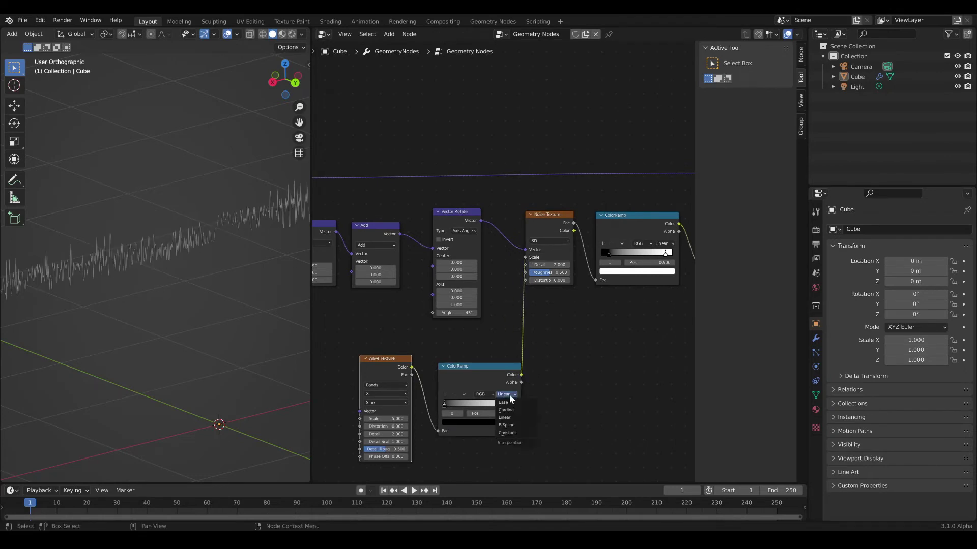
click(501, 423)
mouse_move(504, 372)
mouse_down()
mouse_move(496, 372)
mouse_move(508, 370)
mouse_up()
drag(519, 406, 514, 406)
click(515, 414)
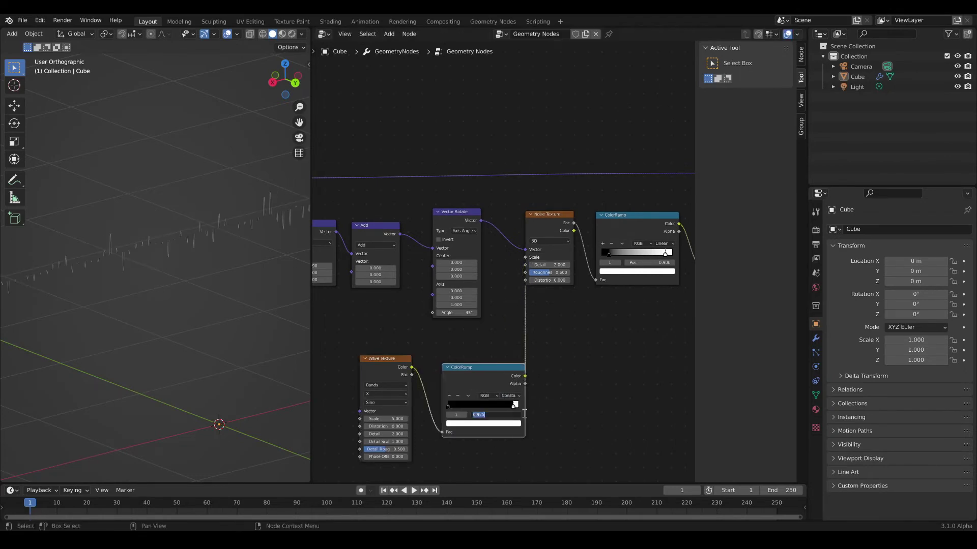
text(.88)
key(Return)
Duplicate the Vector Math Add node beside the Wave Texture and connect it to the texture's Vector input.
middle_drag(321, 350, 476, 327)
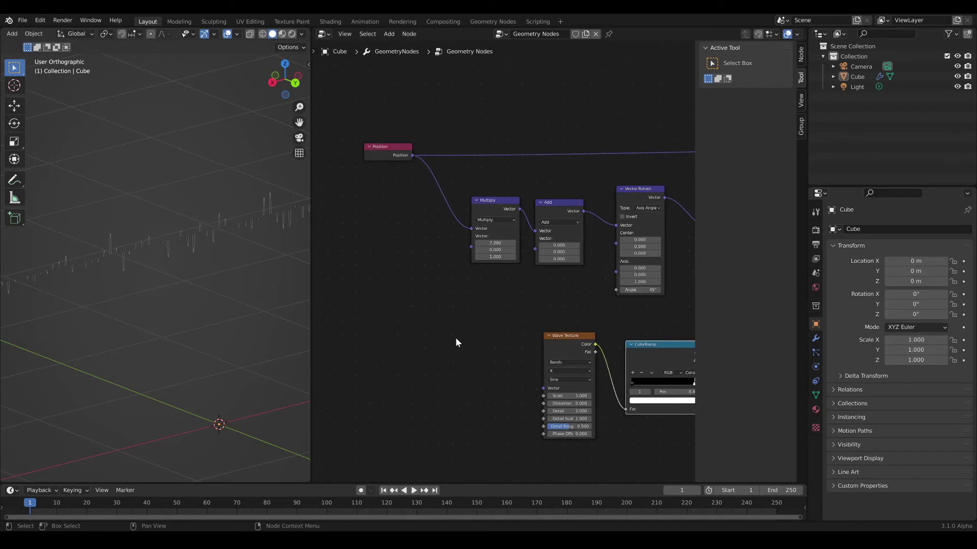
key(shift+a)
click(560, 210)
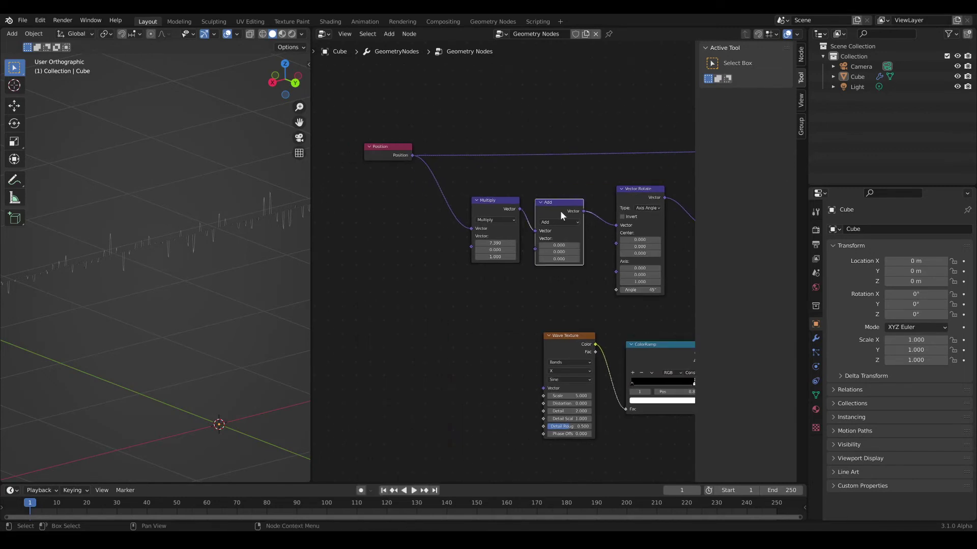
key(shift+d)
click(485, 350)
drag(500, 350, 544, 388)
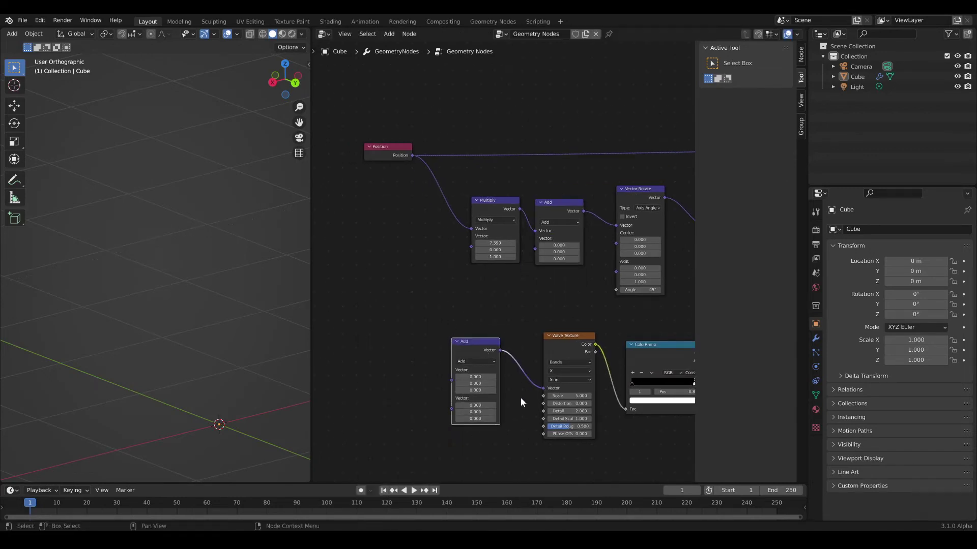
Duplicate the Multiply node, set all its second Vector values to 1, and connect it to the lower Add node's second Vector.
scroll(521, 398, down, 2)
middle_drag(511, 411, 530, 387)
scroll(530, 386, up, 4)
middle_drag(397, 338, 493, 319)
click(607, 121)
key(shift+d)
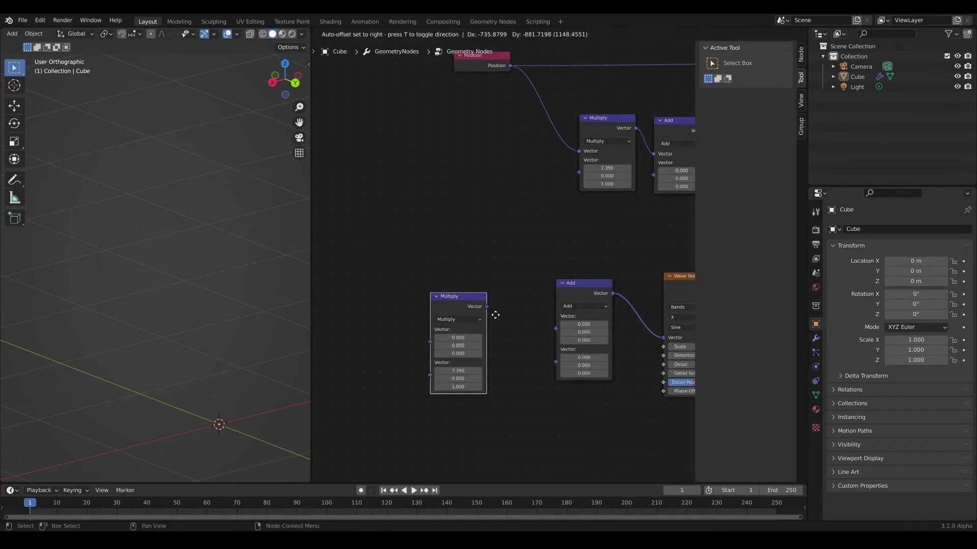
click(495, 315)
drag(456, 371, 456, 387)
text(1)
key(Return)
drag(487, 307, 556, 337)
Set the lower Multiply node's first Vector to 0.008, 1, 1.
middle_drag(620, 209, 574, 212)
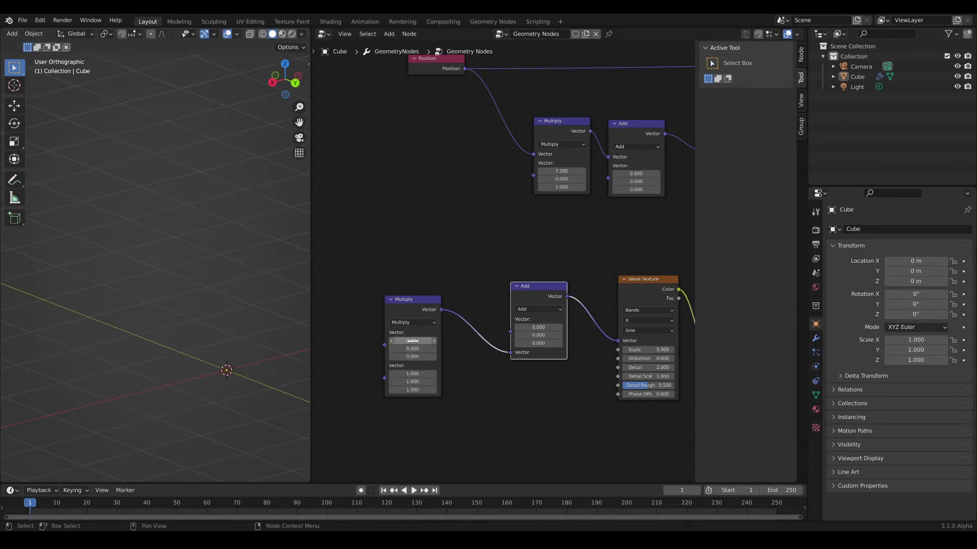
click(429, 339)
text(.008)
key(Return)
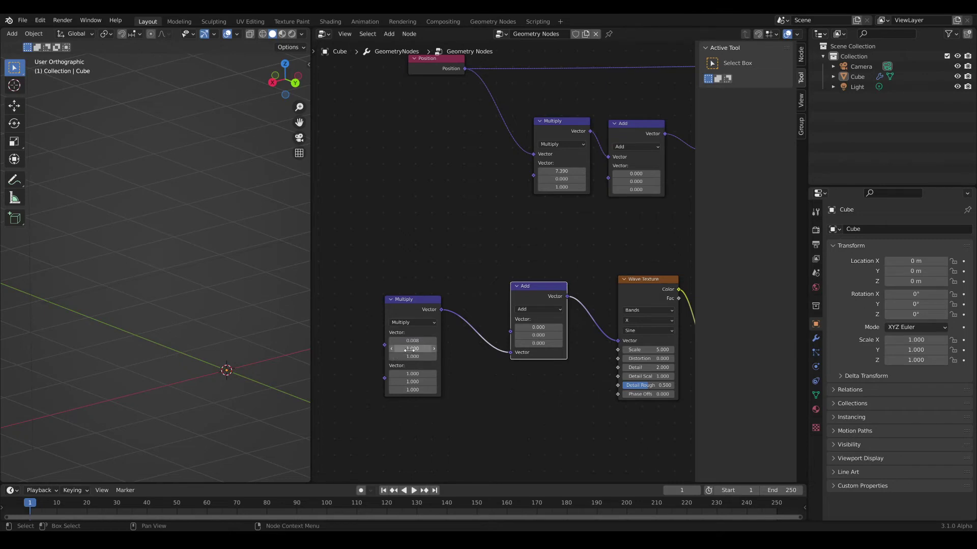
Move the Position node farther left and connect its output to the lower Multiply node's second Vector input.
scroll(411, 350, down, 2)
drag(462, 102, 353, 102)
drag(378, 113, 420, 349)
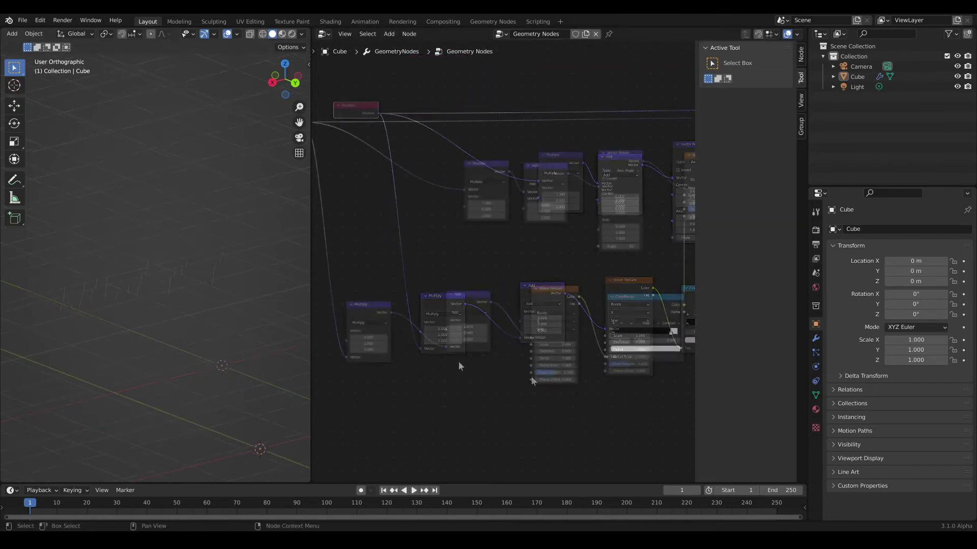
scroll(458, 362, down, 3)
middle_drag(440, 291, 496, 302)
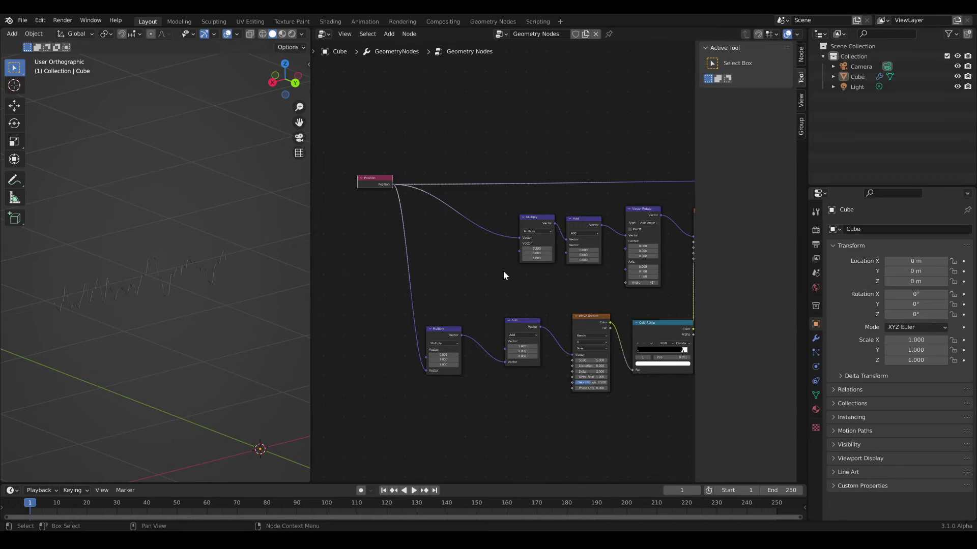
Add a Vector Math node below Position, make room around the existing nodes, and connect it to both Add nodes.
key(shift+a)
text(vec)
key(Return)
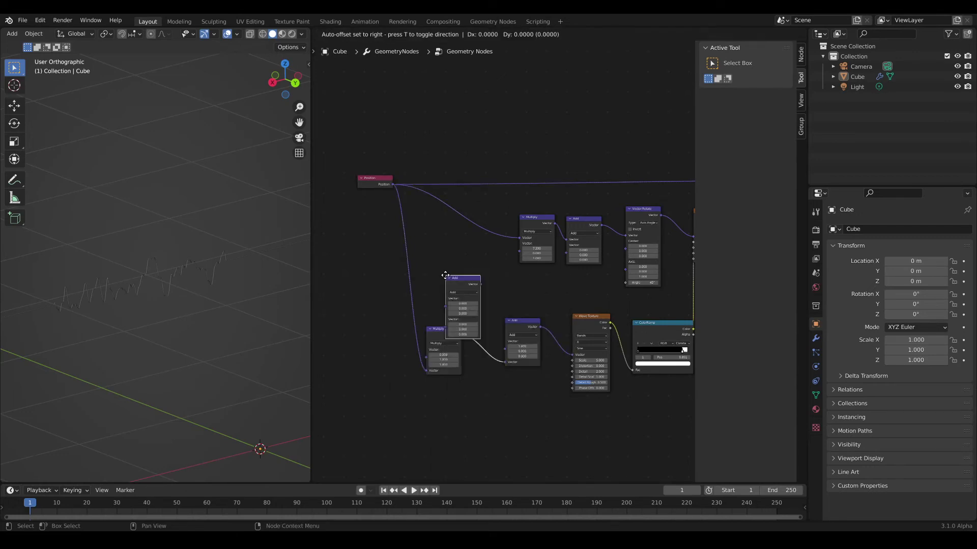
click(351, 250)
drag(534, 217, 507, 200)
drag(526, 321, 524, 302)
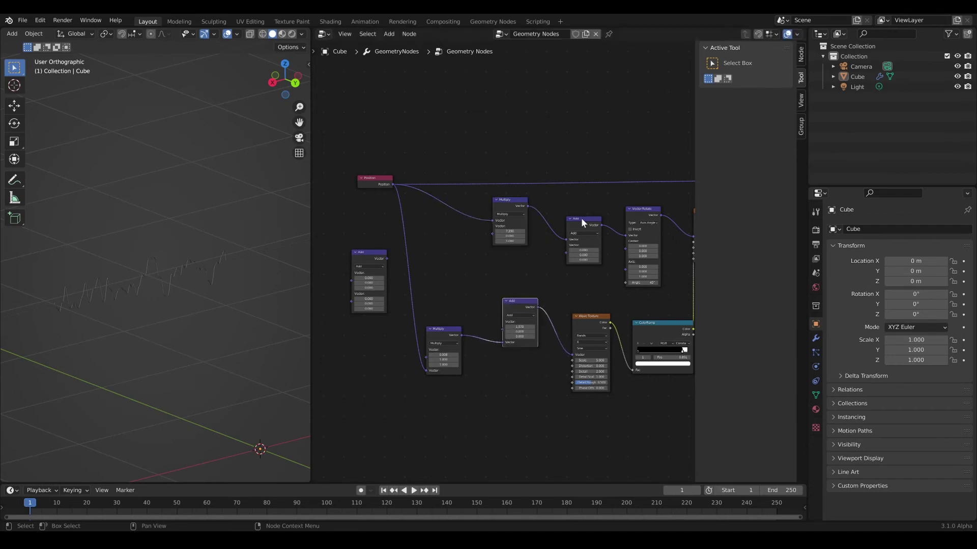
drag(581, 219, 502, 322)
Change the new Vector Math node to Multiply and set its second Vector to 0.001.
click(360, 265)
click(364, 278)
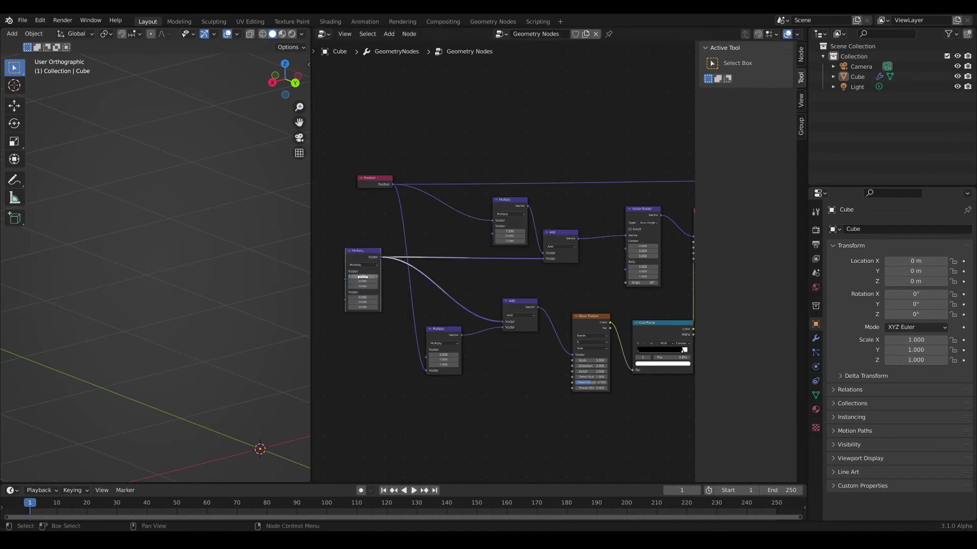
click(364, 297)
text(.0)
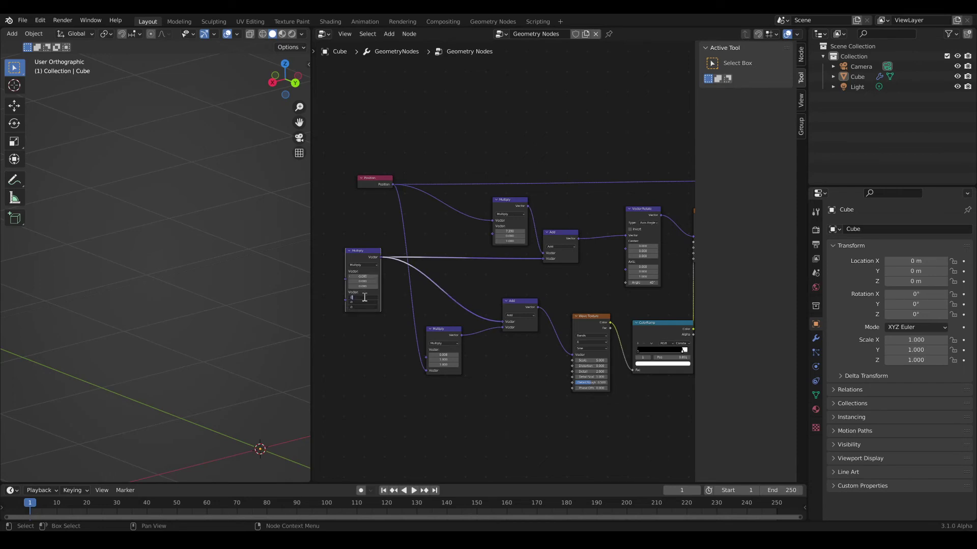
text(01)
key(Return)
Adjust the new Multiply node's first X value to place the waveform at its starting point and keyframe it at frame 1.
drag(363, 277, 375, 277)
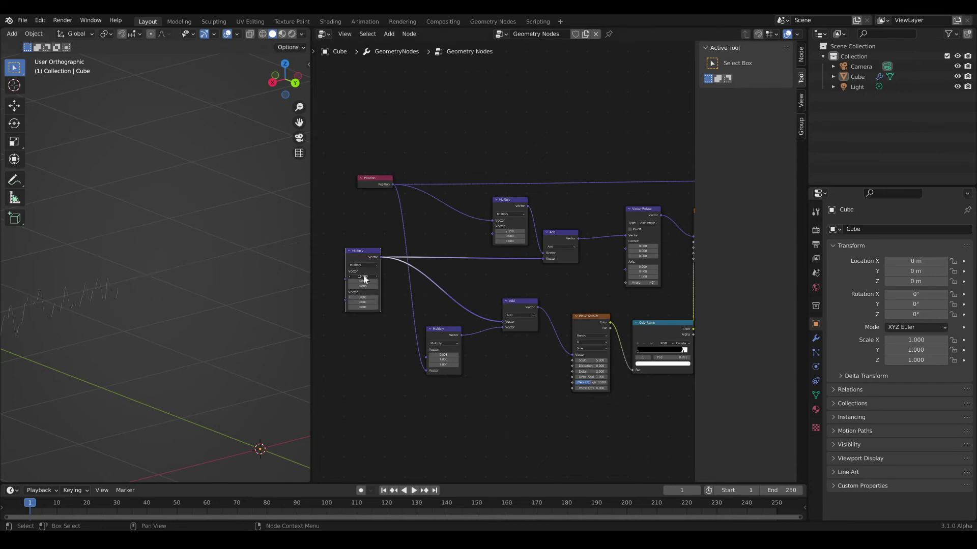
middle_drag(97, 324, 203, 290)
shift+middle_drag(233, 254, 139, 296)
drag(356, 277, 396, 277)
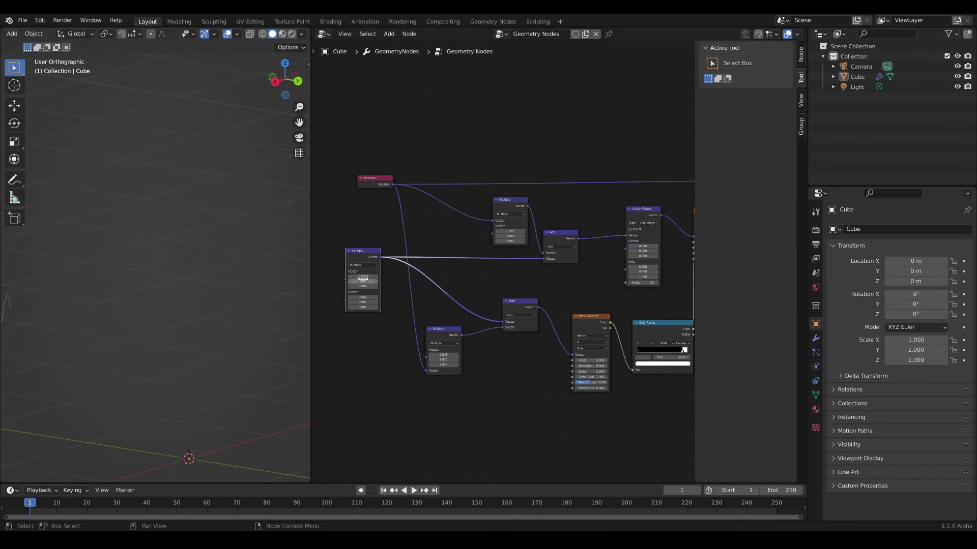
key(i)
Go to frame 100, shift the waveform with the Multiply node's first X value, and keyframe the vector.
drag(32, 496, 328, 493)
drag(363, 276, 408, 276)
key(i)
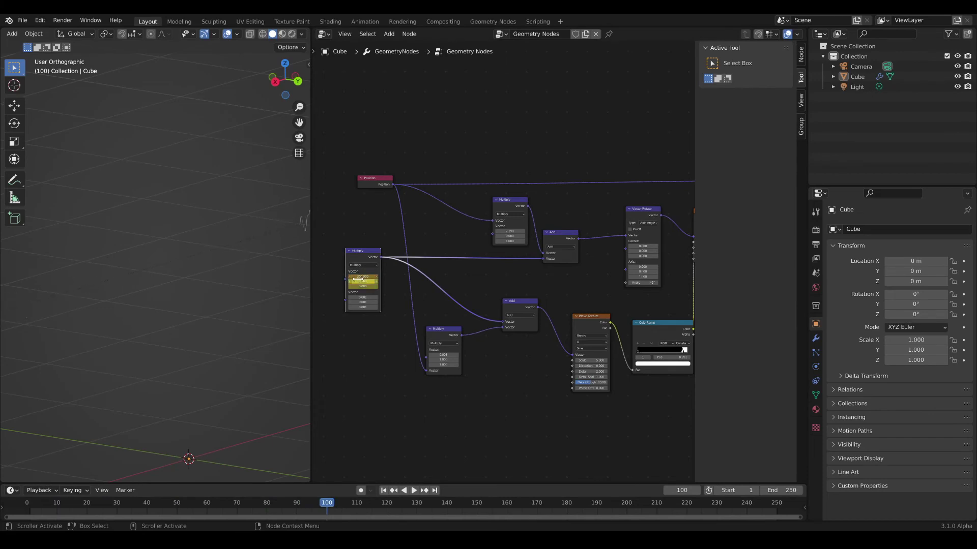
Set the animation's End frame to 100 and play it.
text(00)
key(Return)
key(space)
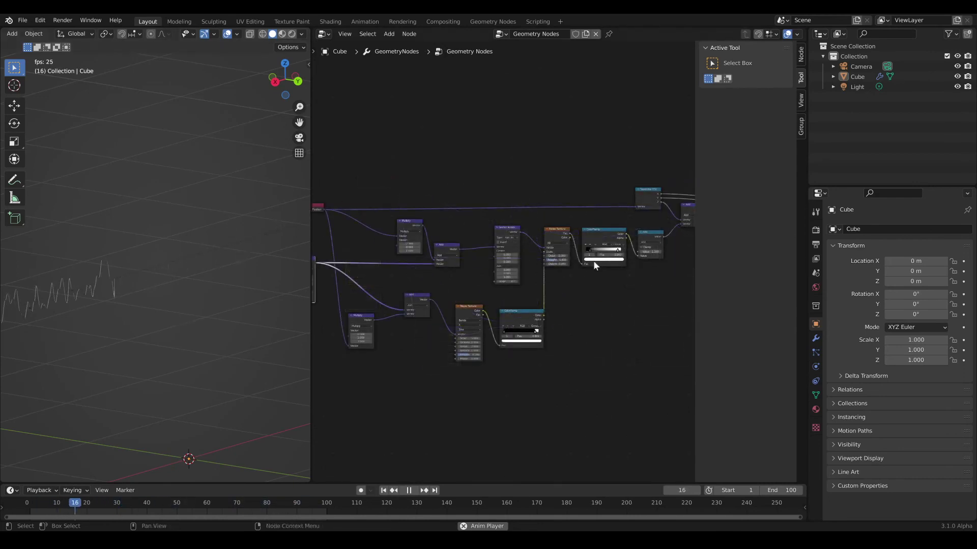
Hide the node editor's sidebar and give the material a green Base Color with its brightness lowered.
key(n)
click(816, 412)
click(926, 380)
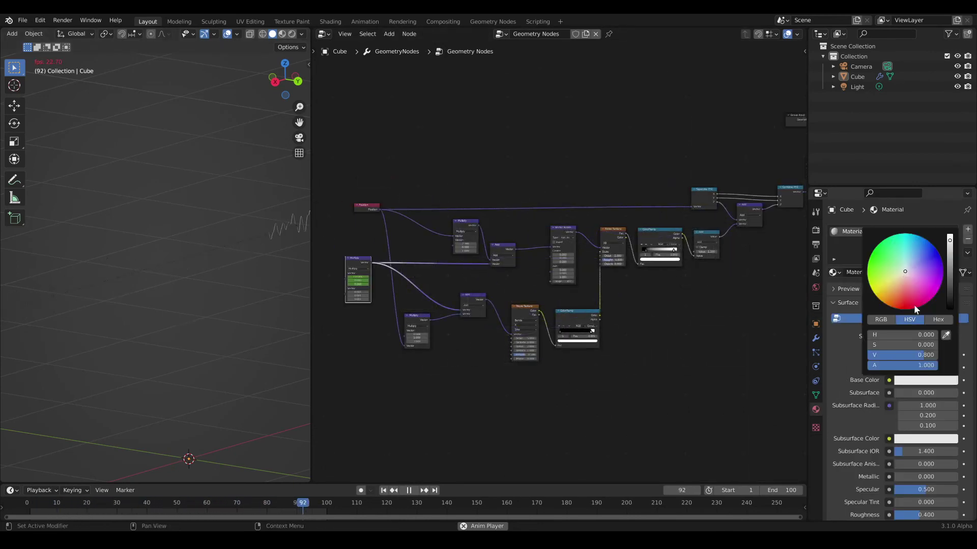
drag(914, 304, 870, 265)
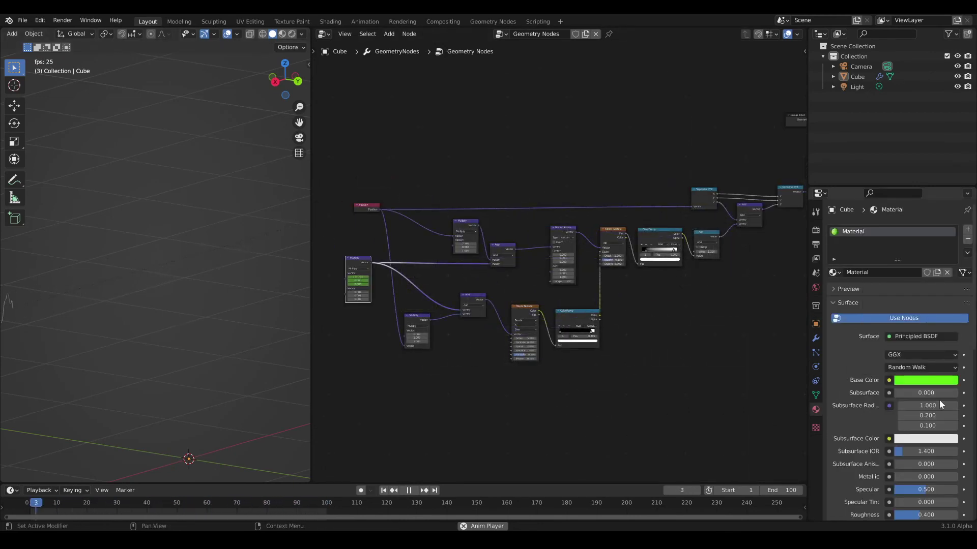
click(939, 380)
click(950, 308)
Set the material's Emission colour to bright green and its Emission Strength to 2.
scroll(941, 379, down, 10)
click(926, 388)
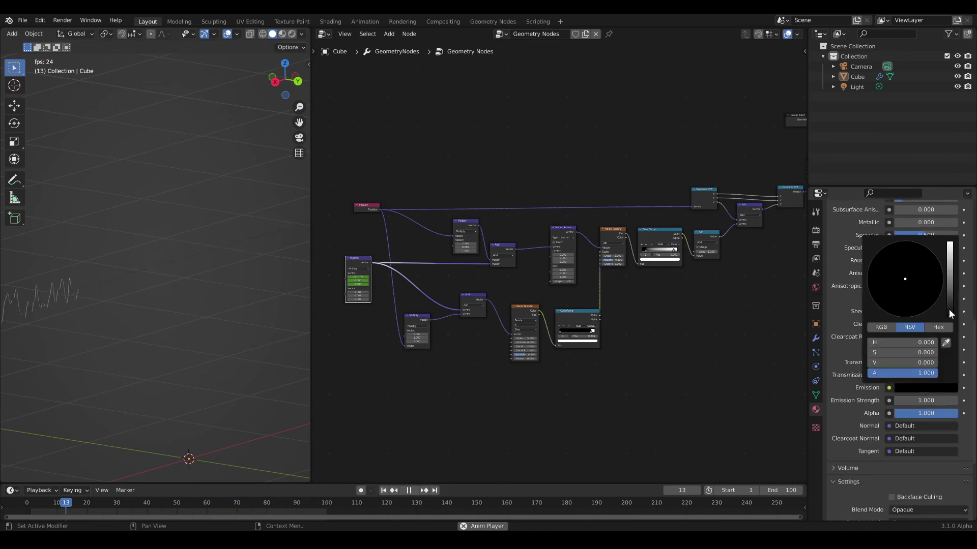
drag(949, 310, 949, 240)
click(870, 263)
click(903, 401)
text(2)
key(Return)
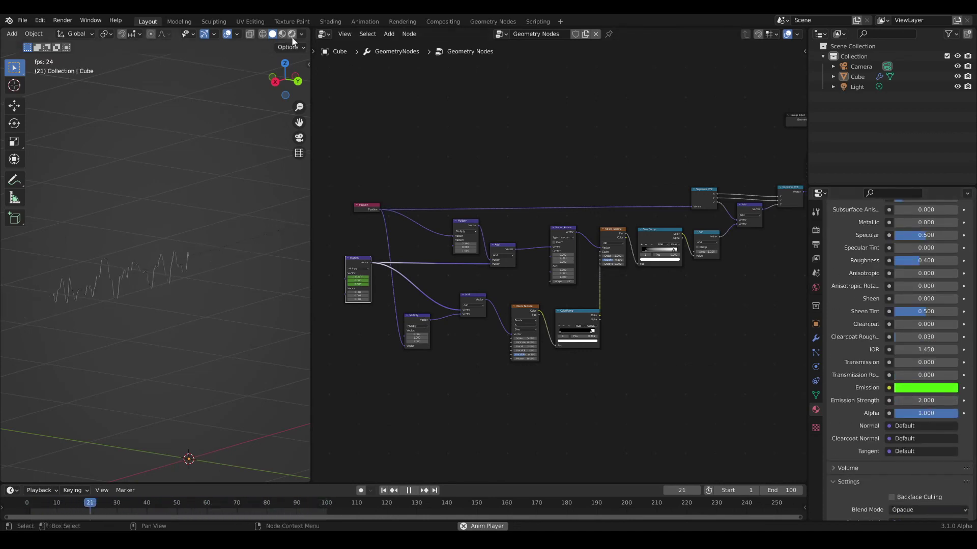
Switch the viewport to rendered shading and insert a Set Material node using Material between Set Position and Group Output.
click(292, 33)
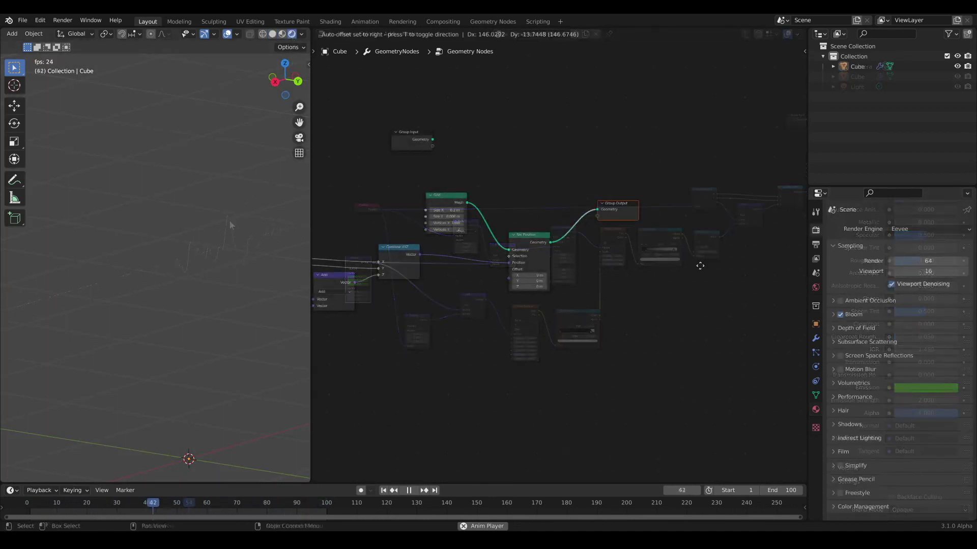
key(shift+a)
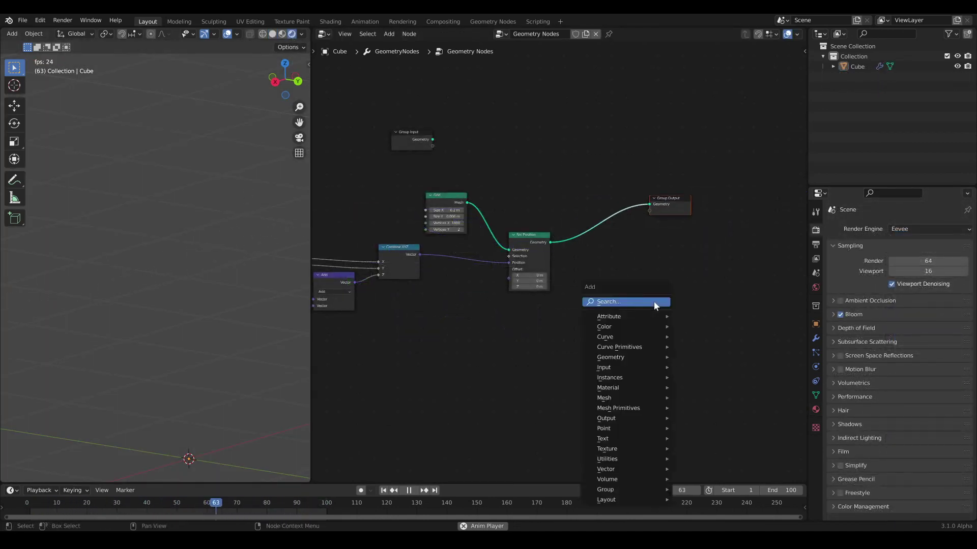
text(set material)
key(Return)
click(603, 224)
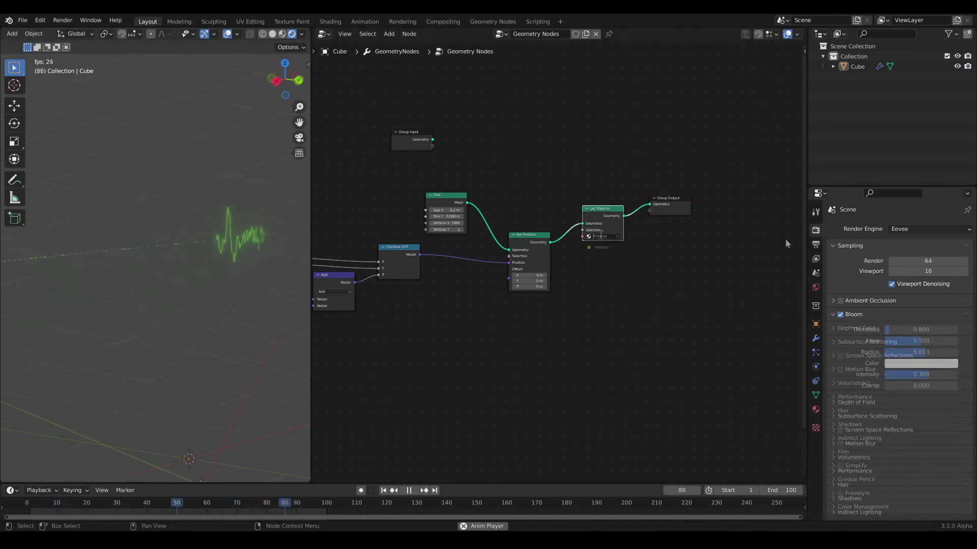
Set the World background colour to black.
click(815, 287)
click(925, 298)
drag(950, 202, 950, 226)
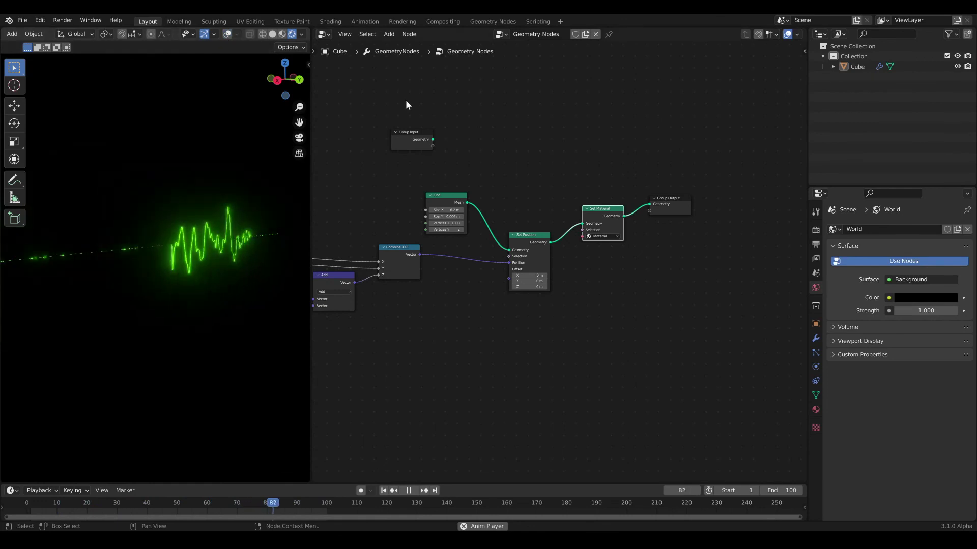